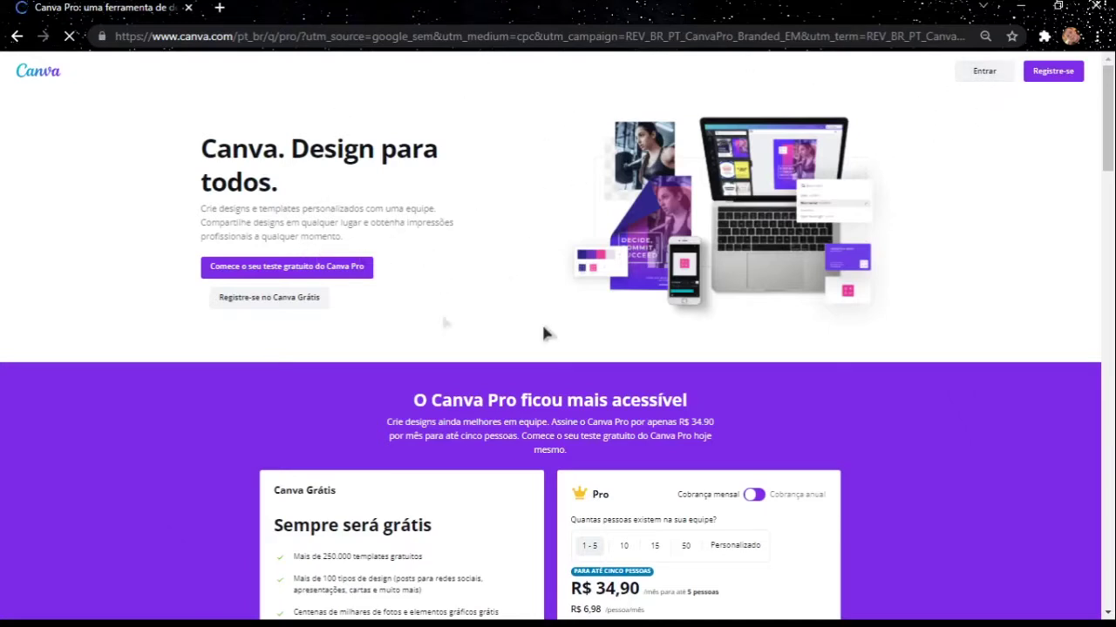
Step: Sign in to the existing Canva account and dismiss the welcome dialog
left_click(980, 72)
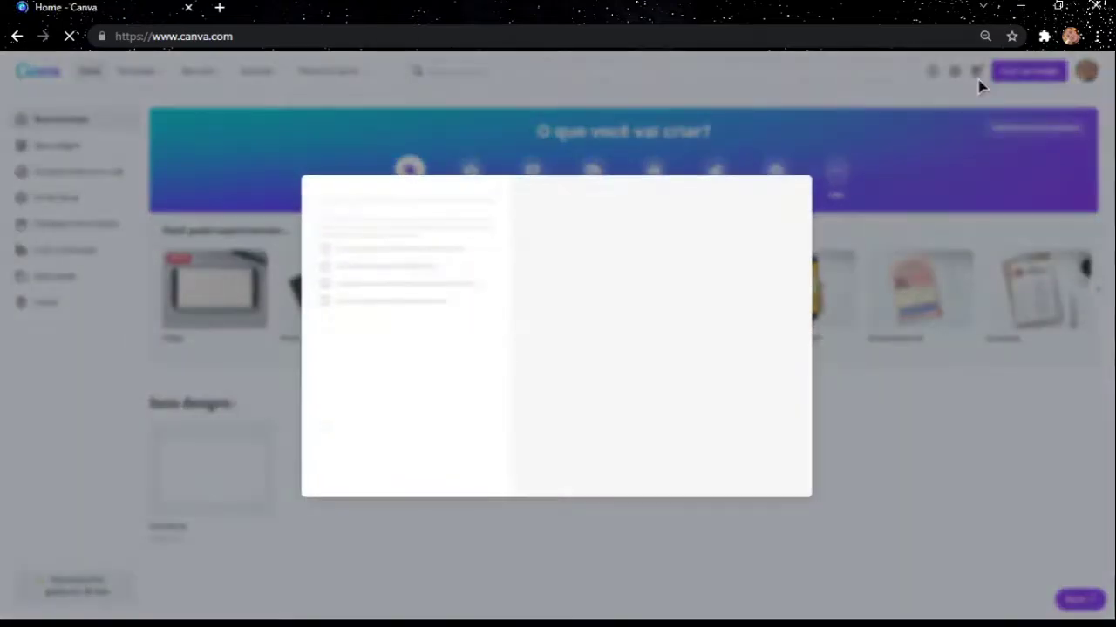
left_click(825, 185)
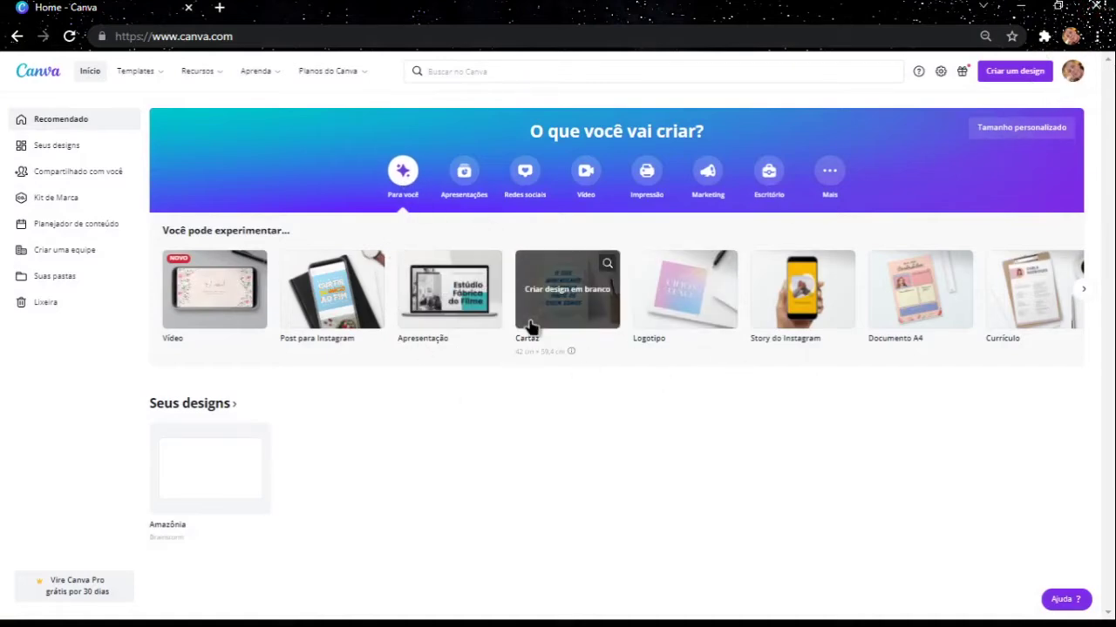
Step: Try out a blank infographic and a blank A4 document, returning to the home page from each
middle_click(566, 297)
middle_click(567, 297)
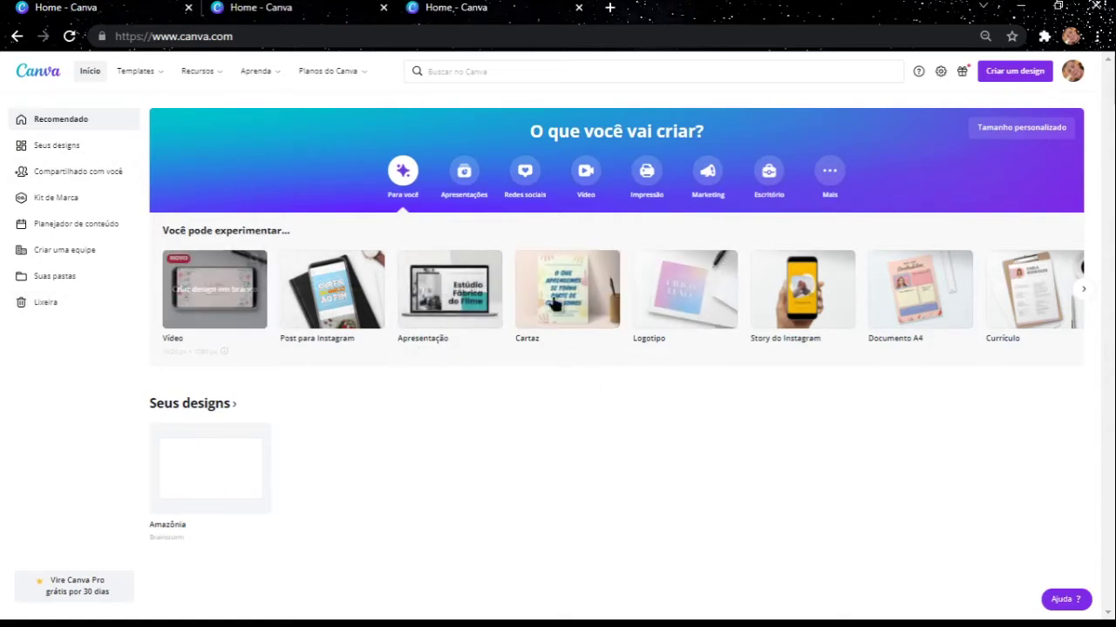
left_click(1085, 291)
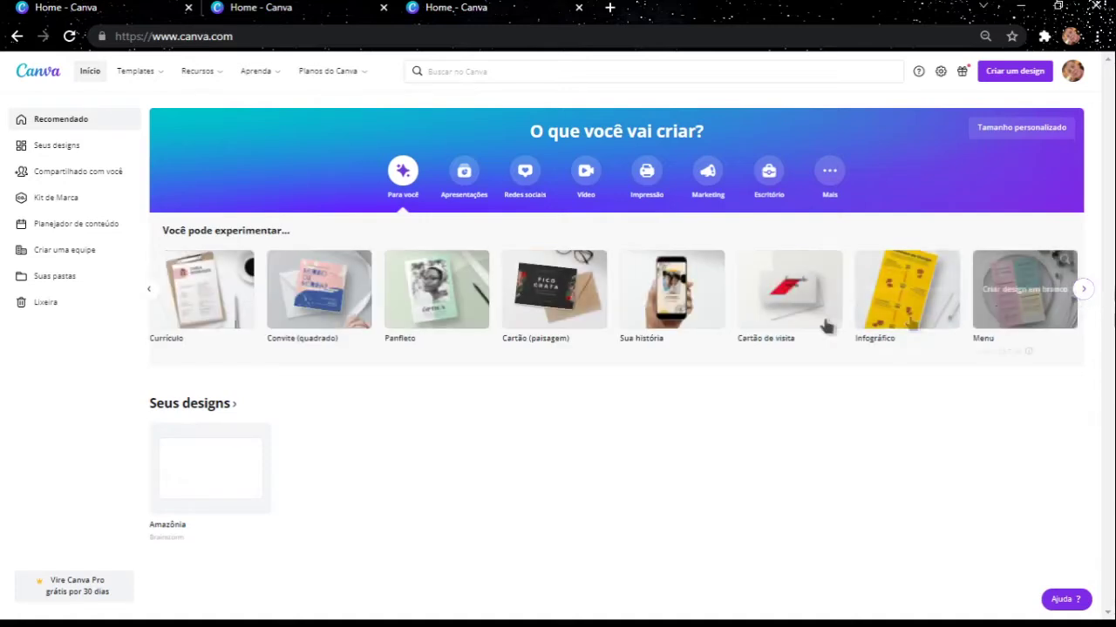
left_click(882, 277)
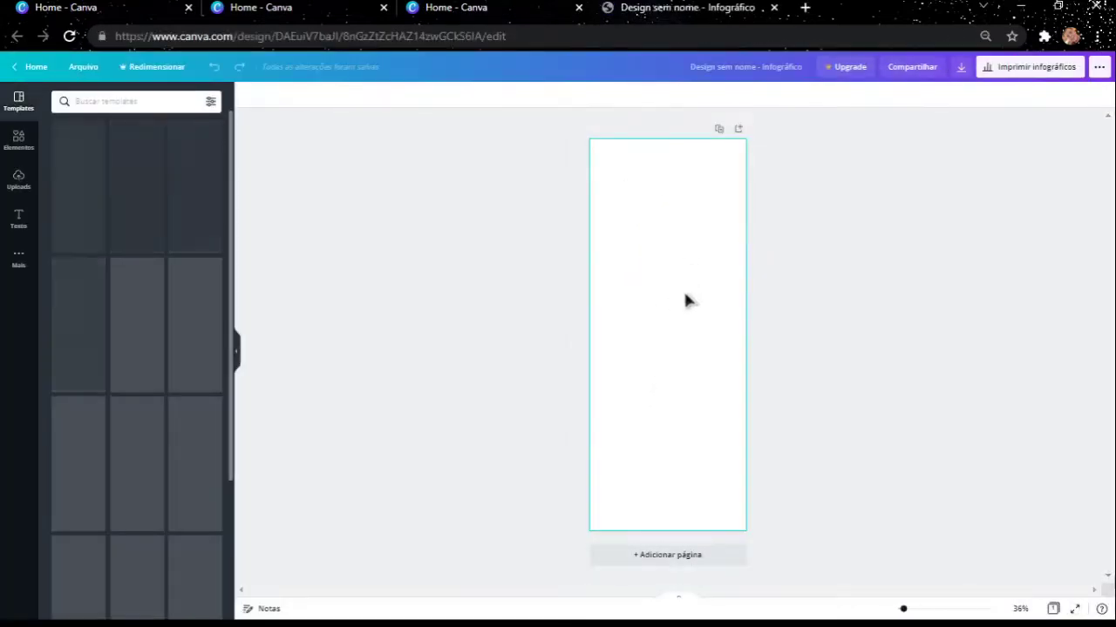
left_click(44, 67)
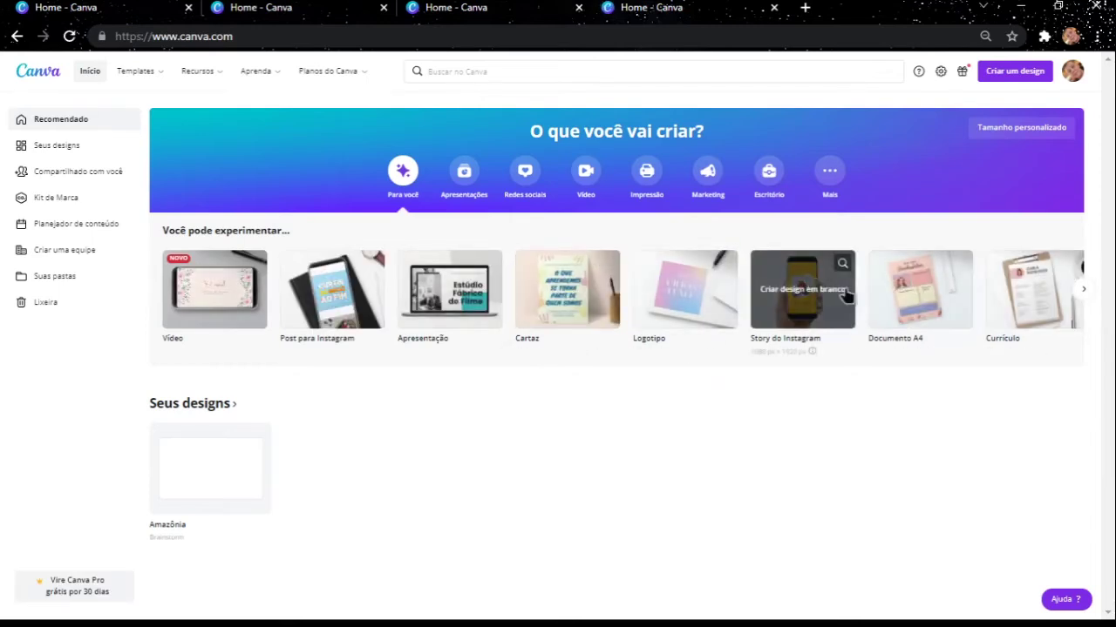
left_click(892, 296)
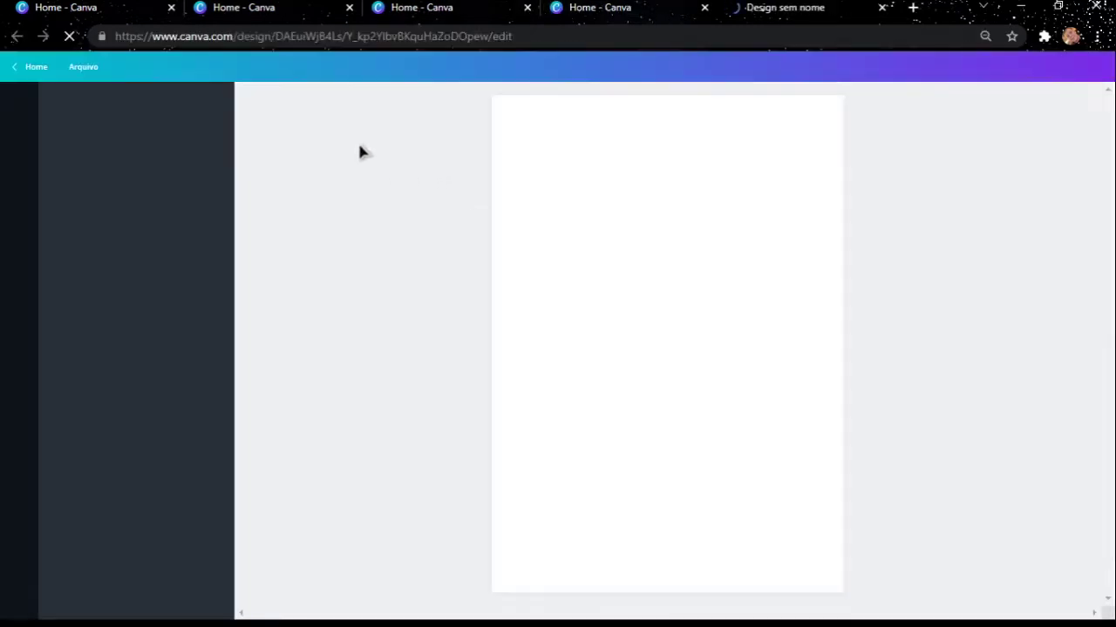
left_click(35, 73)
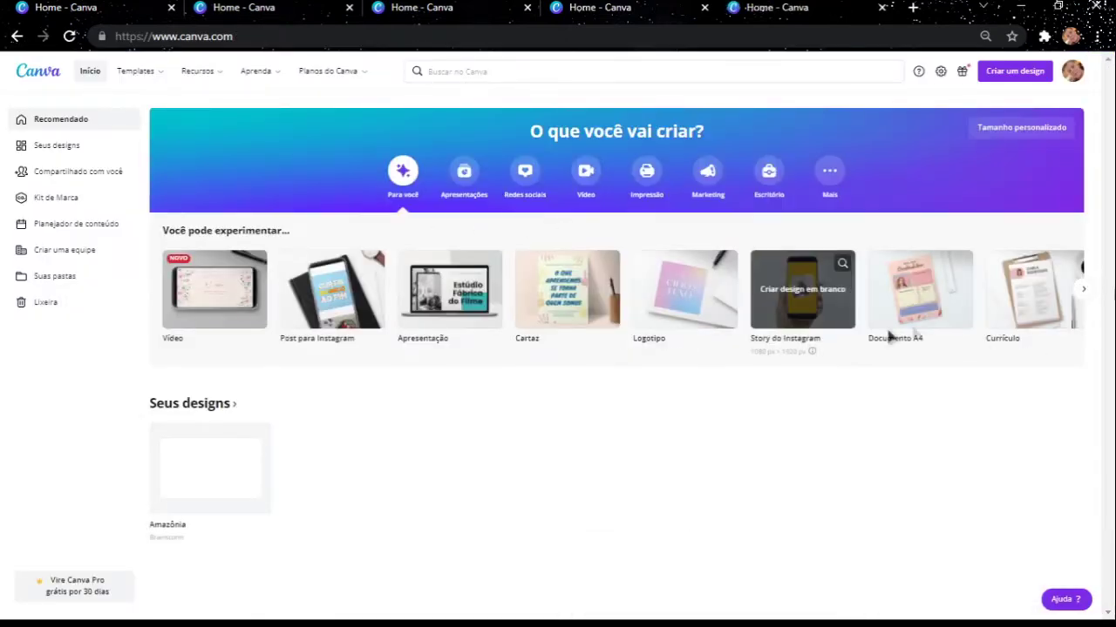
Step: Look through the suggested design types and create a blank Brainstorm design
left_click(1085, 292)
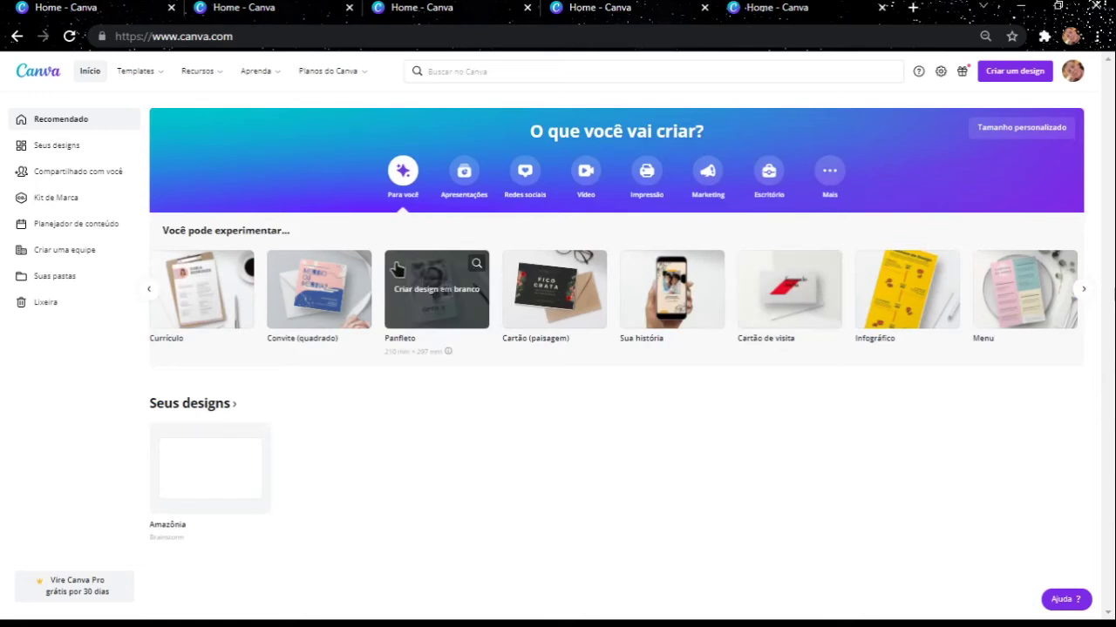
mouse_move(165, 311)
left_click(149, 288)
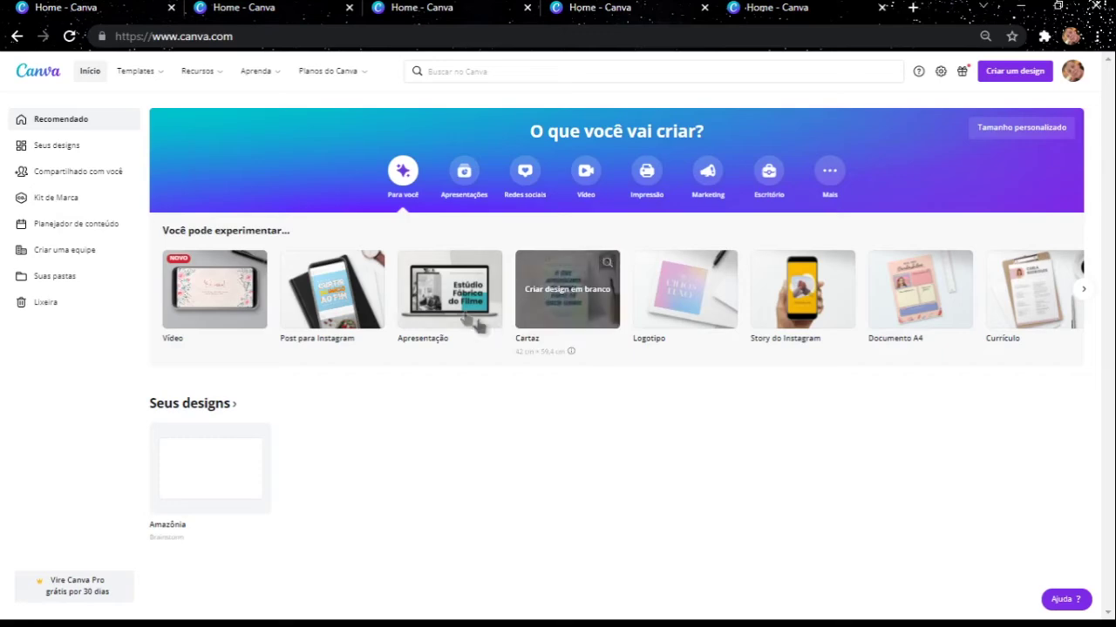
left_click(1083, 291)
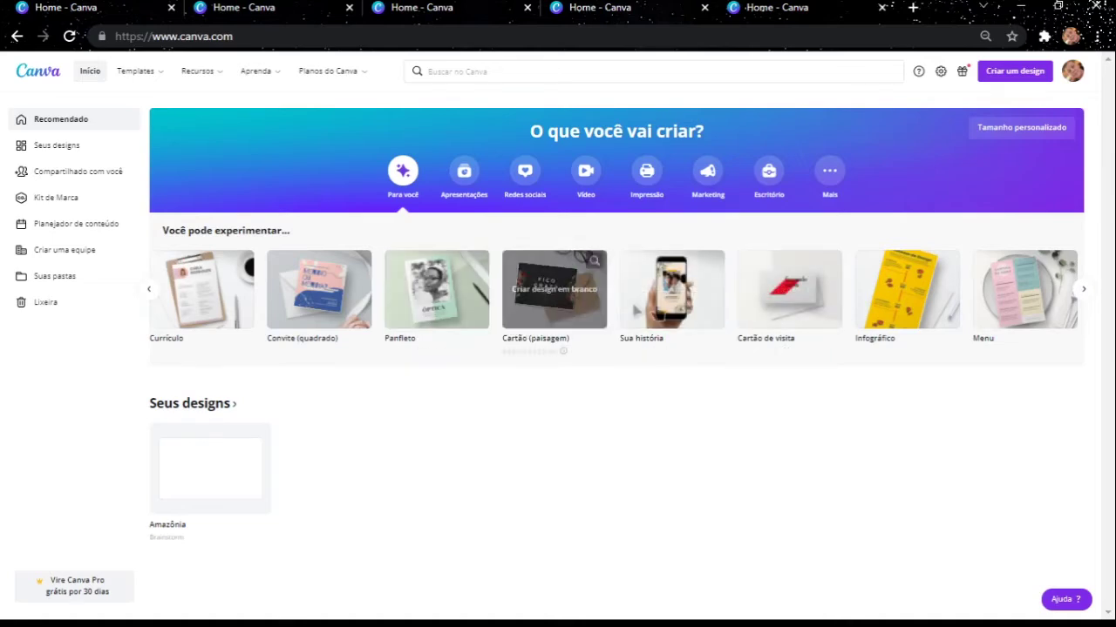
left_click(1083, 292)
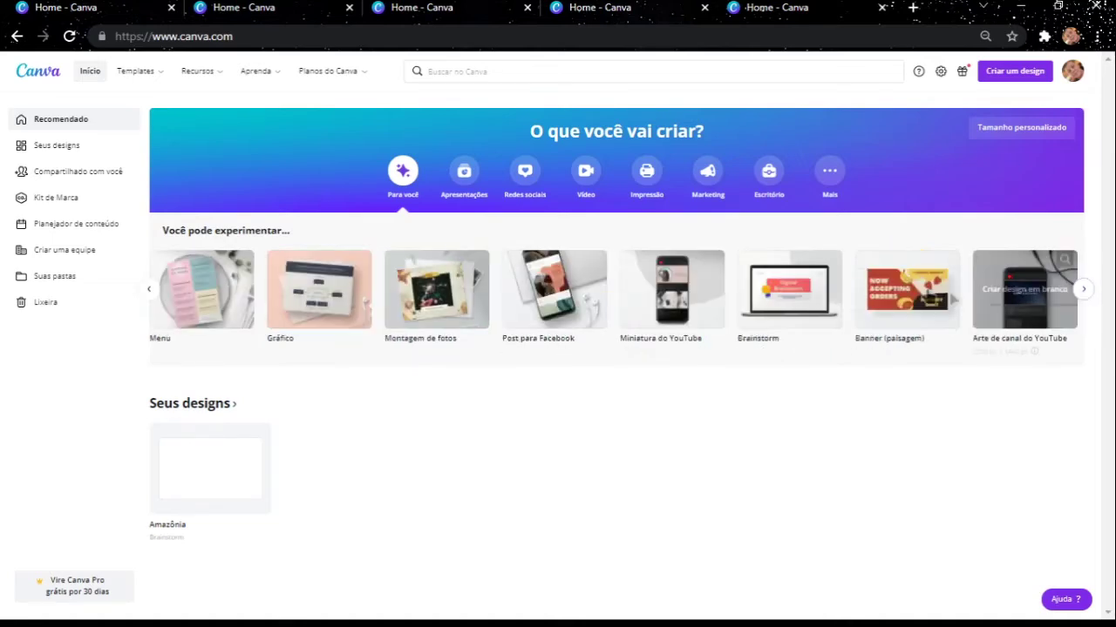
left_click(786, 289)
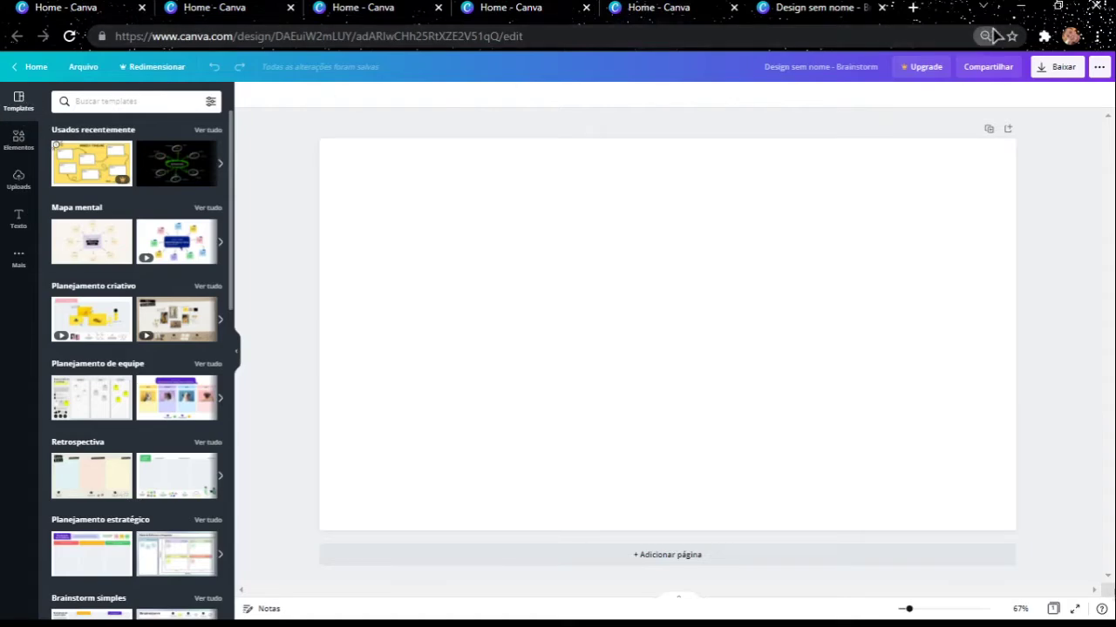
Step: Enlarge the editor display and apply the recently used black mind-map template with green arrows to the page
key("ctrl+plus")
key("ctrl+plus")
key("ctrl+plus")
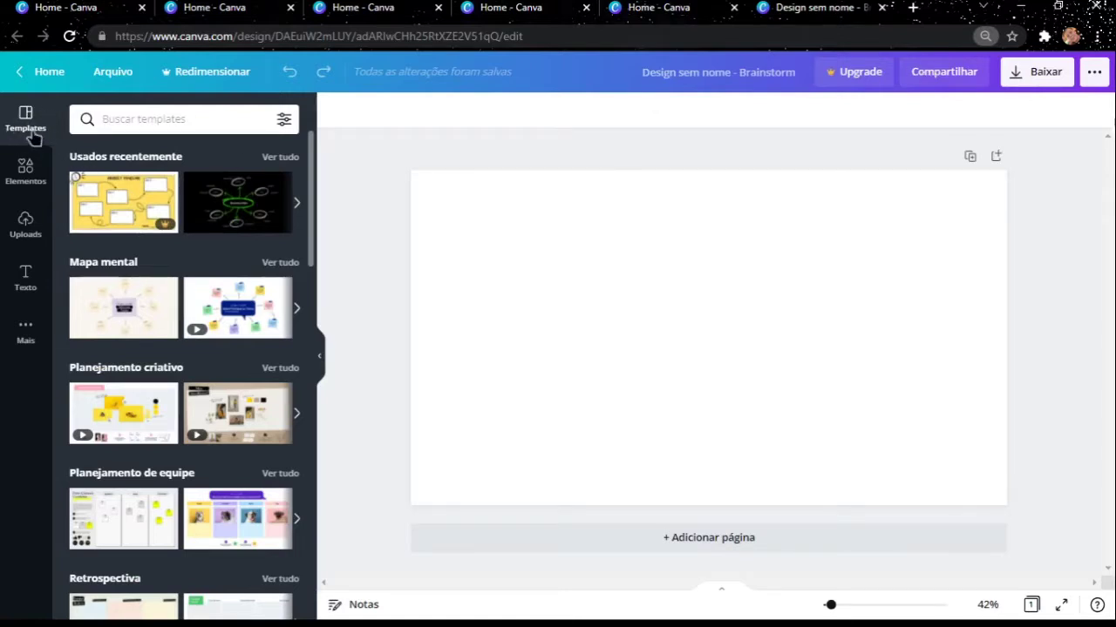
scroll(222, 253, "down", 5)
scroll(248, 314, "up", 5)
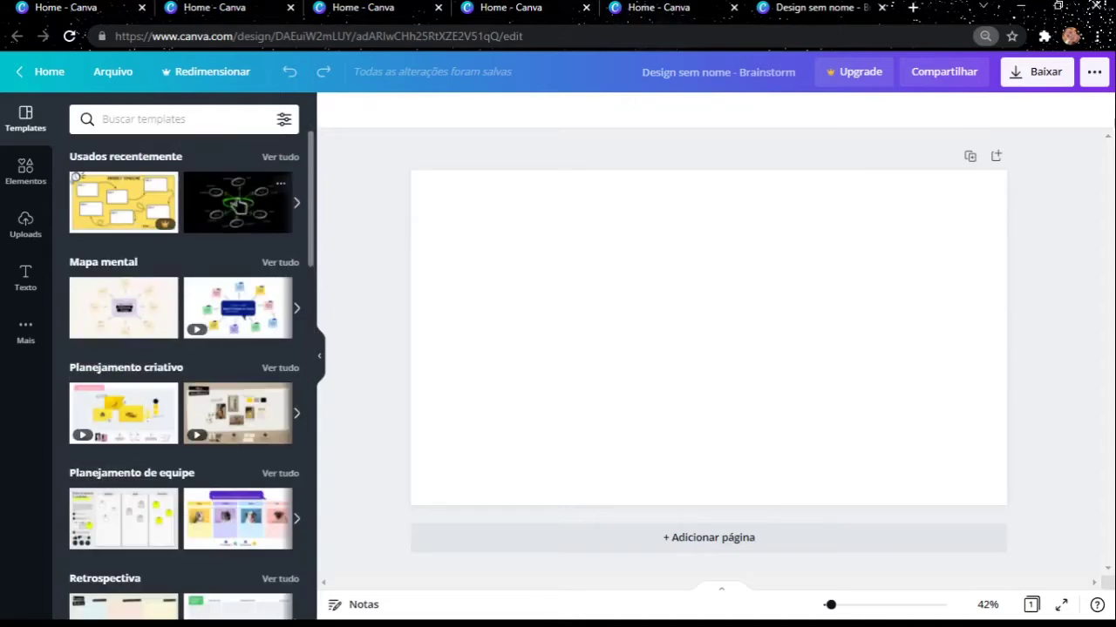
left_click(257, 216)
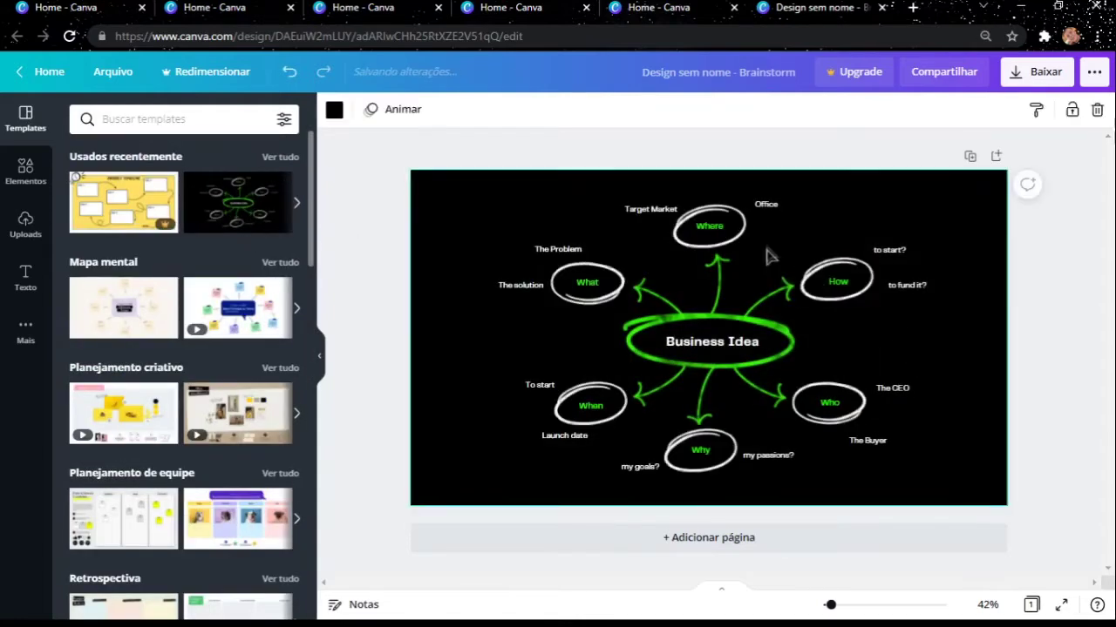
Step: Delete the labels "Office", "Target Market", "The Problem", "The solution" and "To start" from the mind map
left_click(710, 236)
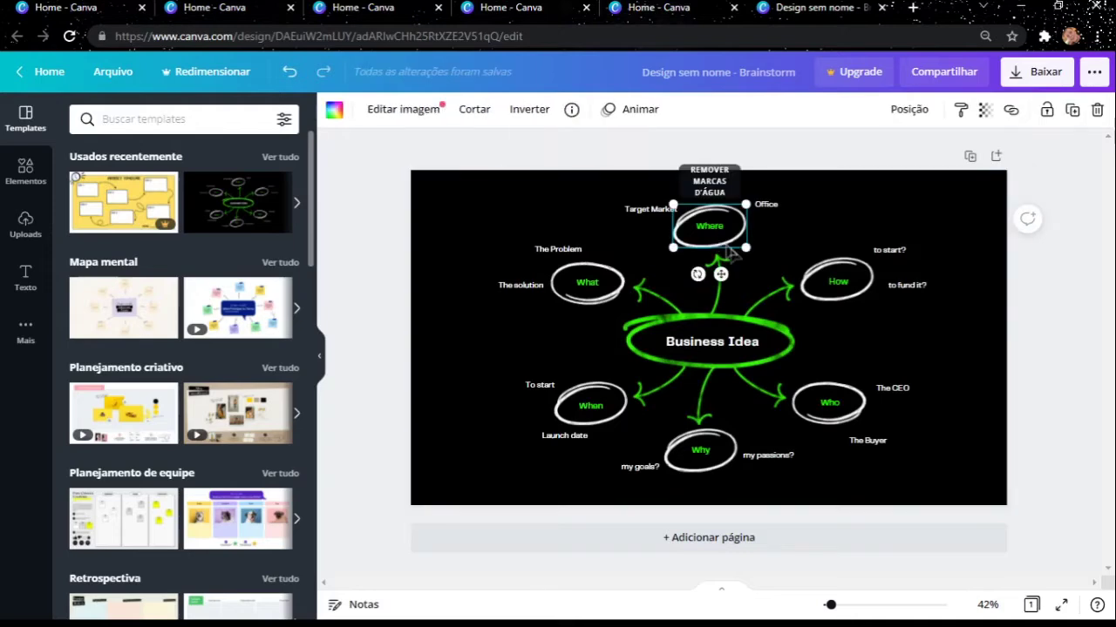
left_click(776, 211)
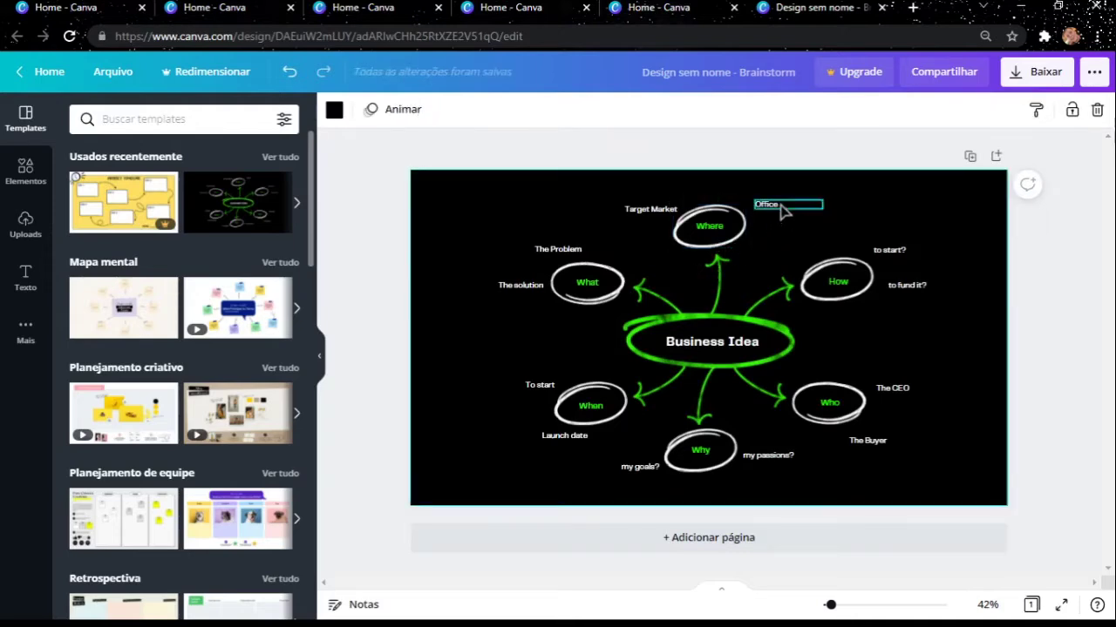
left_click(766, 205)
key("Delete")
left_click(650, 210)
key("Delete")
left_click(558, 250)
key("Delete")
left_click(521, 285)
key("Delete")
left_click(539, 385)
key("Delete")
Step: Move the white circle away from "When", duplicate it, and place an enlarged copy above it
left_click_drag(617, 399, 506, 361)
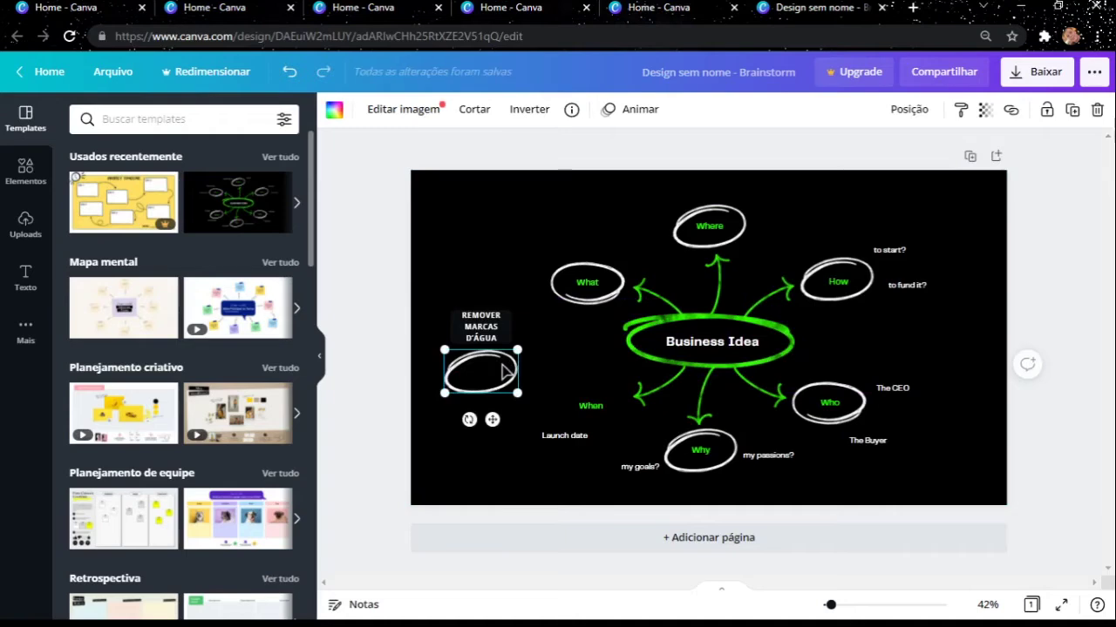
key("ctrl+d")
left_click_drag(501, 386, 546, 293)
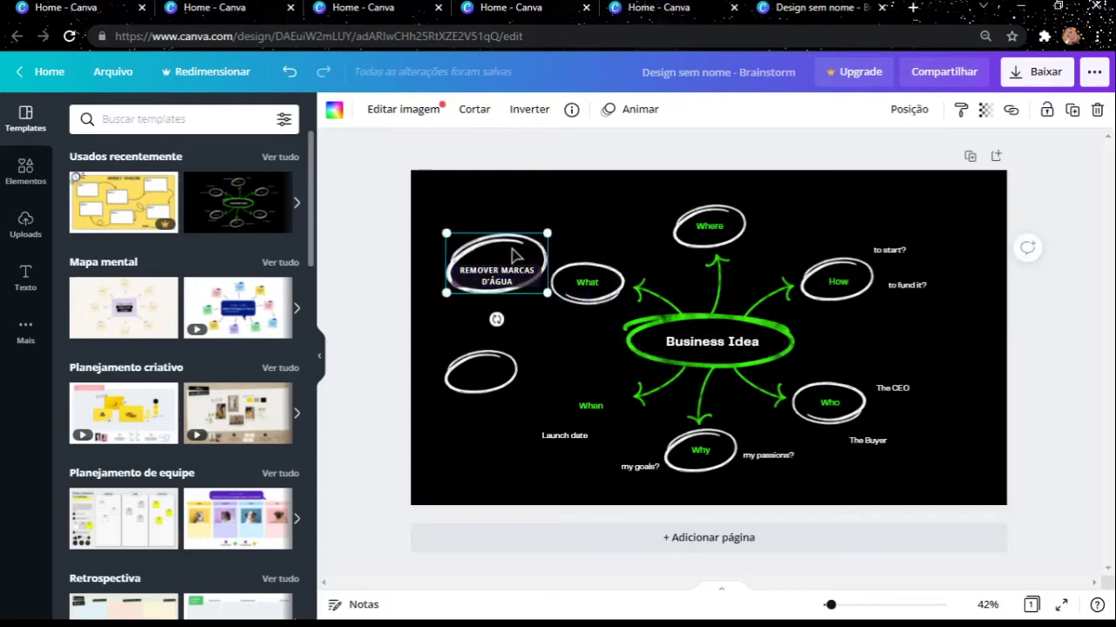
Step: Widen the green oval around "Business Idea" and shift it to the left of its text
left_click_drag(711, 332, 682, 333)
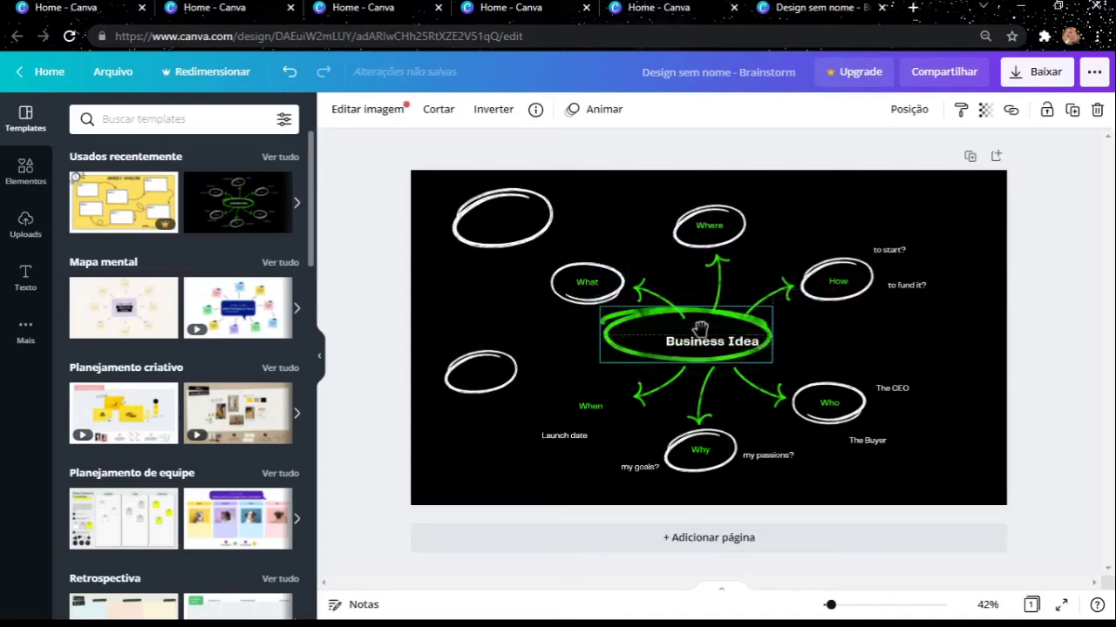
left_click_drag(772, 334, 796, 323)
left_click_drag(698, 336, 614, 335)
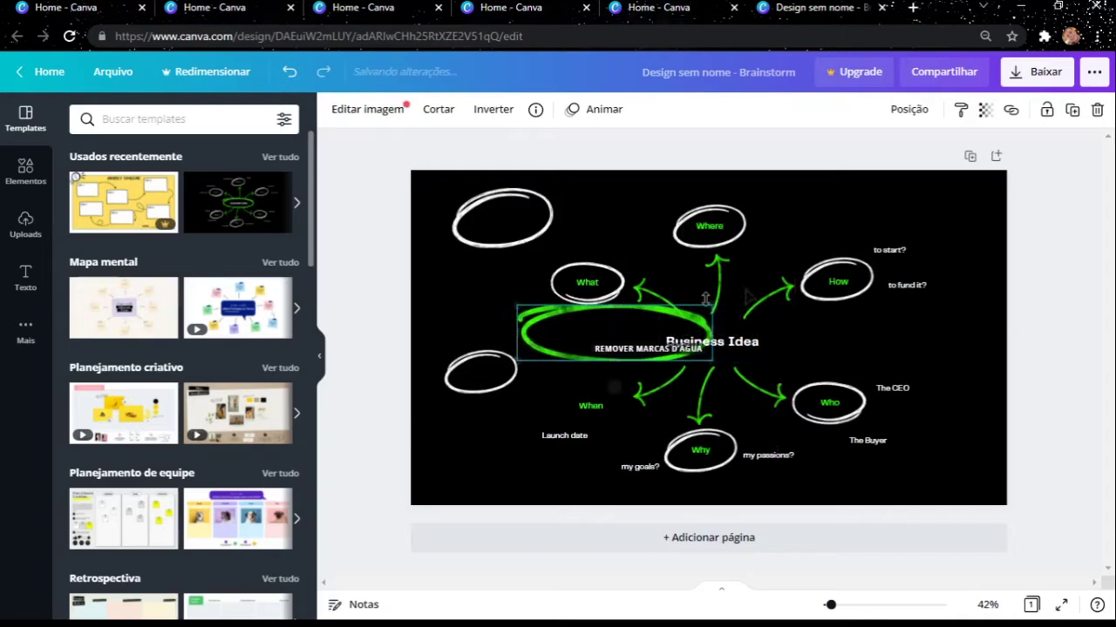
Step: Delete the white circle around "How" and the labels "to start?" and "to fund it?"
left_click(811, 277)
left_click(849, 266)
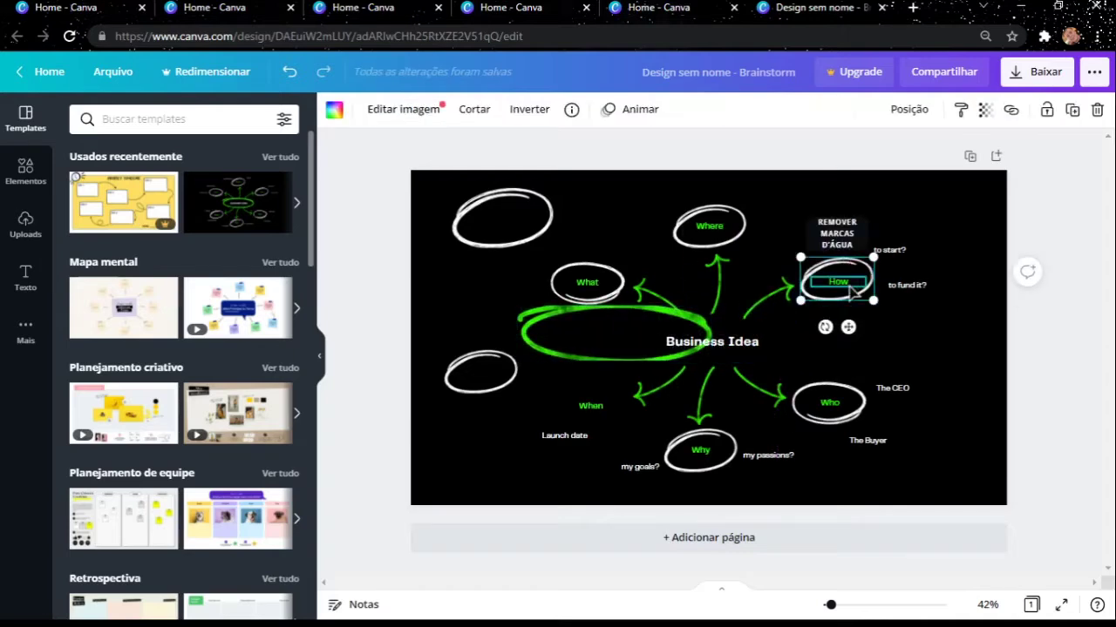
key("Delete")
left_click(889, 251)
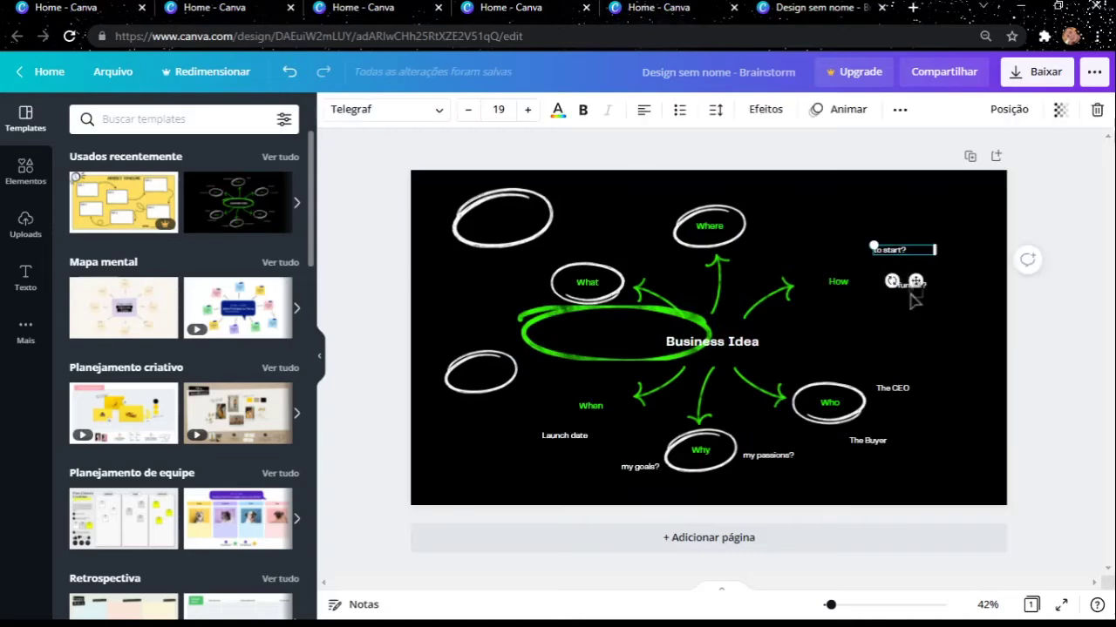
key("Delete")
Step: Delete the white circle around "Who" and the labels "The CEO", "The Buyer" and "my passions?"
left_click(891, 388)
key("Delete")
left_click(850, 417)
key("Delete")
left_click(867, 442)
left_click(787, 457, "shift")
key("Delete")
left_click(865, 441)
key("Delete")
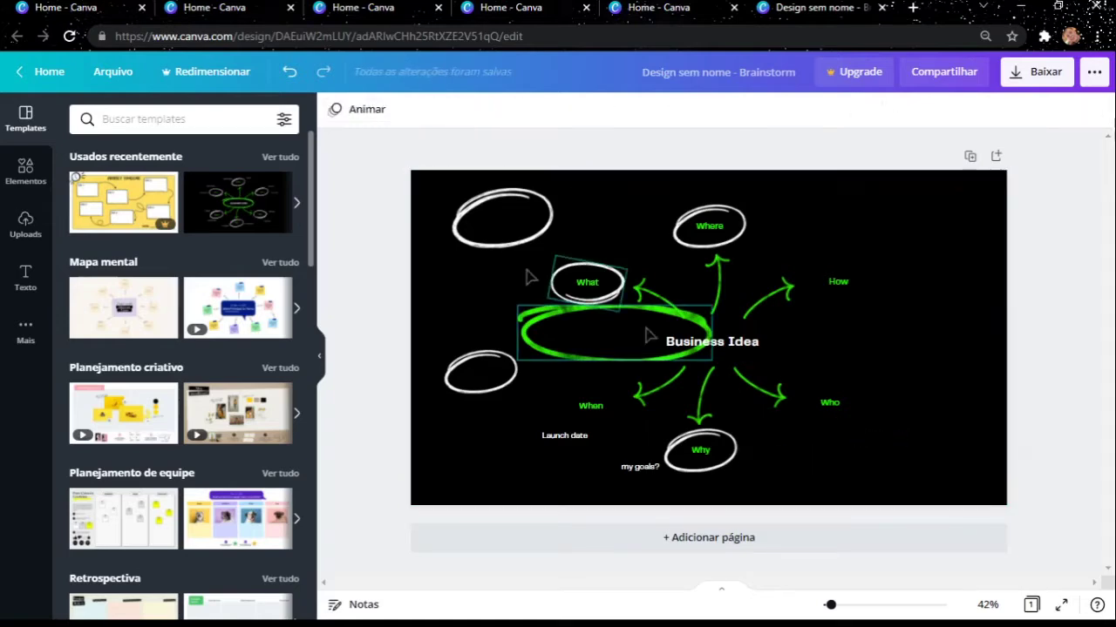
Step: Delete the white circle around "Where", the arrow pointing to it and the black background
left_click(708, 244)
key("Delete")
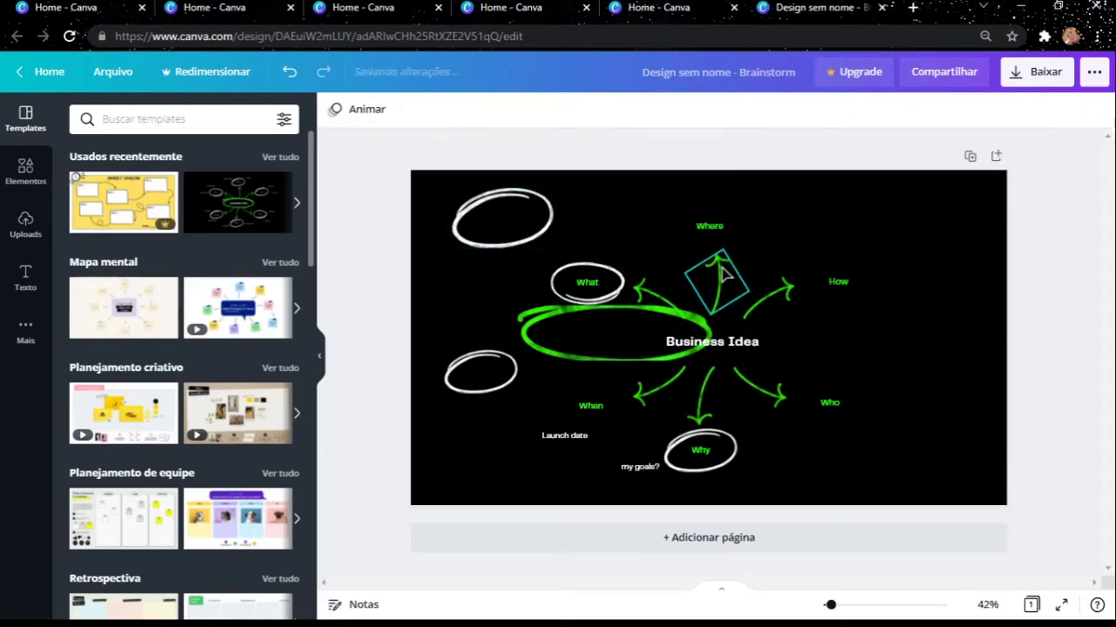
left_click(717, 269)
key("Delete")
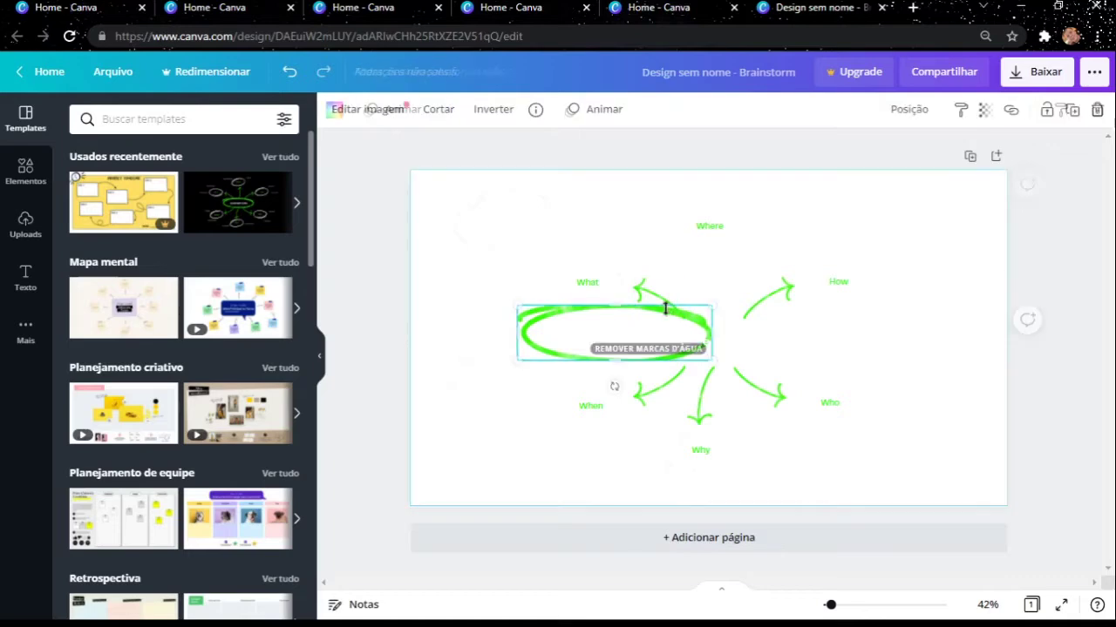
Step: Delete the green oval, the "How" label and the arrow pointing to it
left_click(672, 326)
key("Delete")
left_click(719, 234)
left_click(772, 299)
key("Delete")
left_click(730, 235)
left_click(832, 293)
left_click_drag(832, 293, 720, 229)
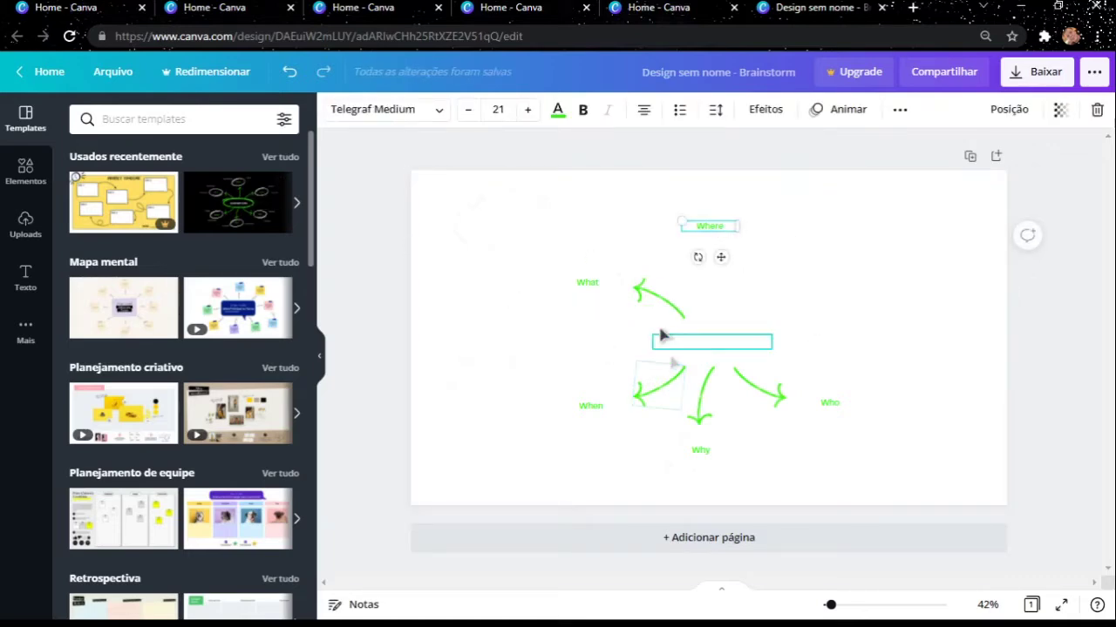
left_click(658, 299)
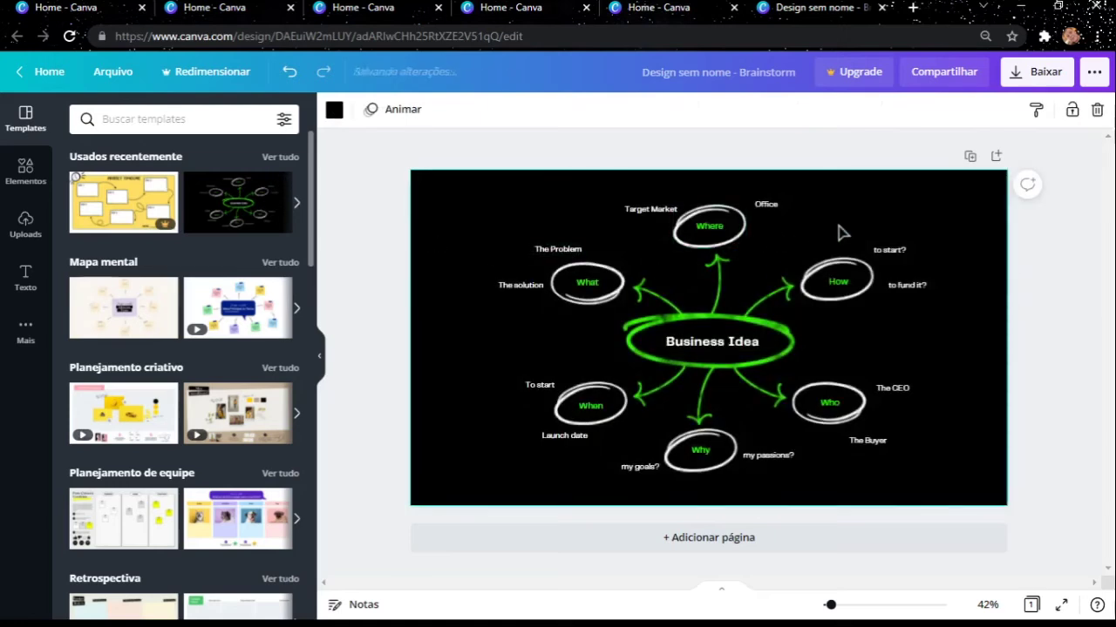
Step: Delete the template's black background and alternately undo and redo the deletion, finishing with an undo
key("Delete")
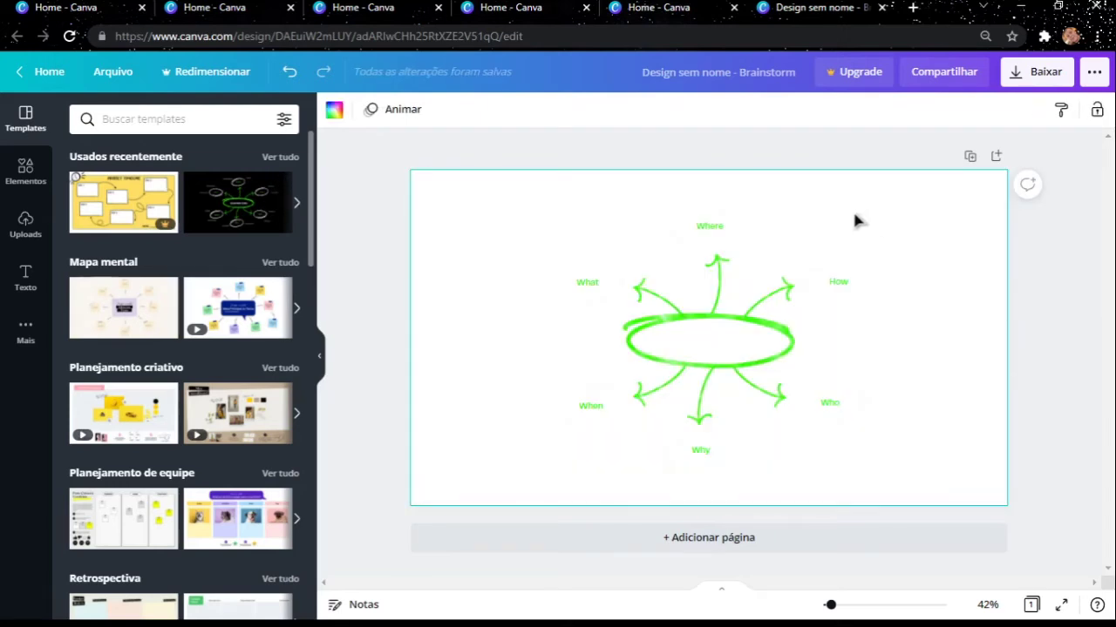
left_click(280, 71)
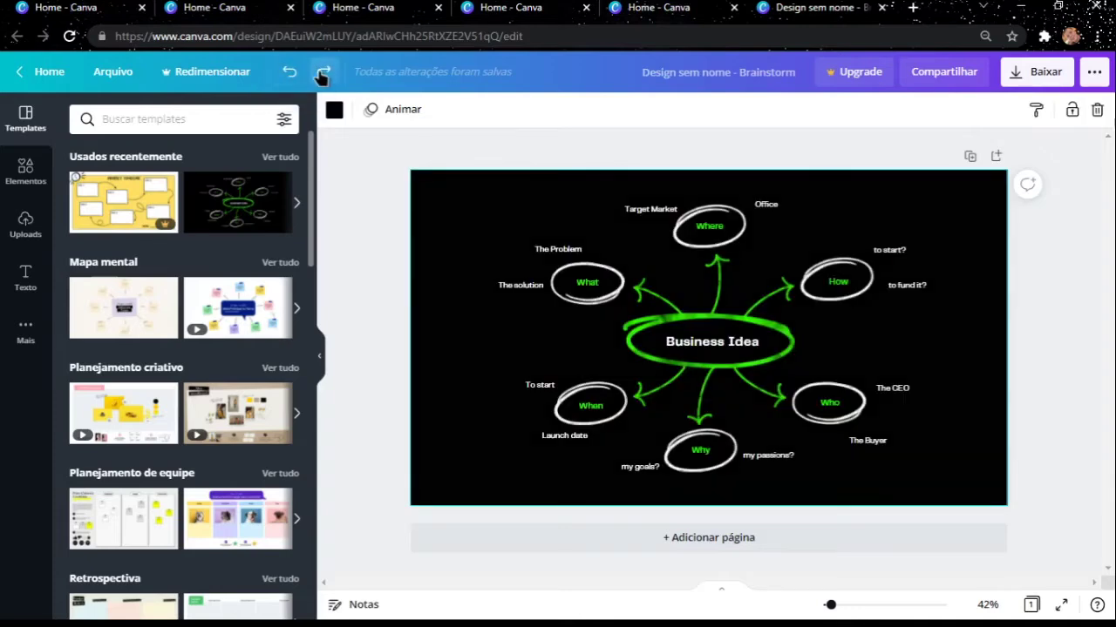
left_click(324, 71)
left_click(290, 72)
left_click(323, 71)
left_click(291, 72)
left_click(323, 71)
left_click(290, 72)
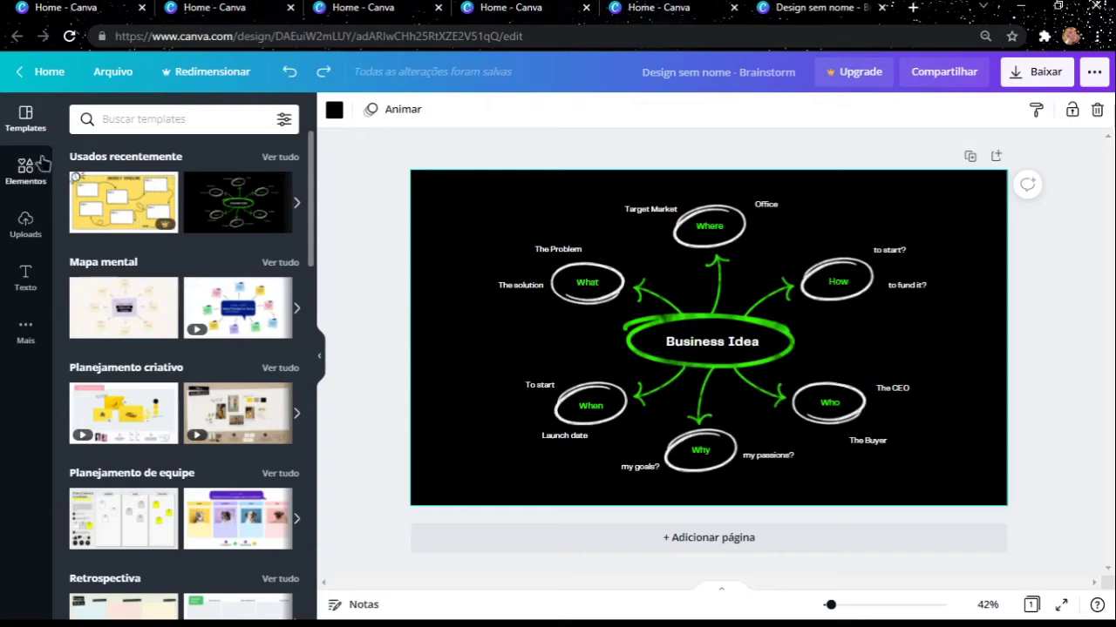
Step: Remove the black background from the mind-map page
left_click(1096, 110)
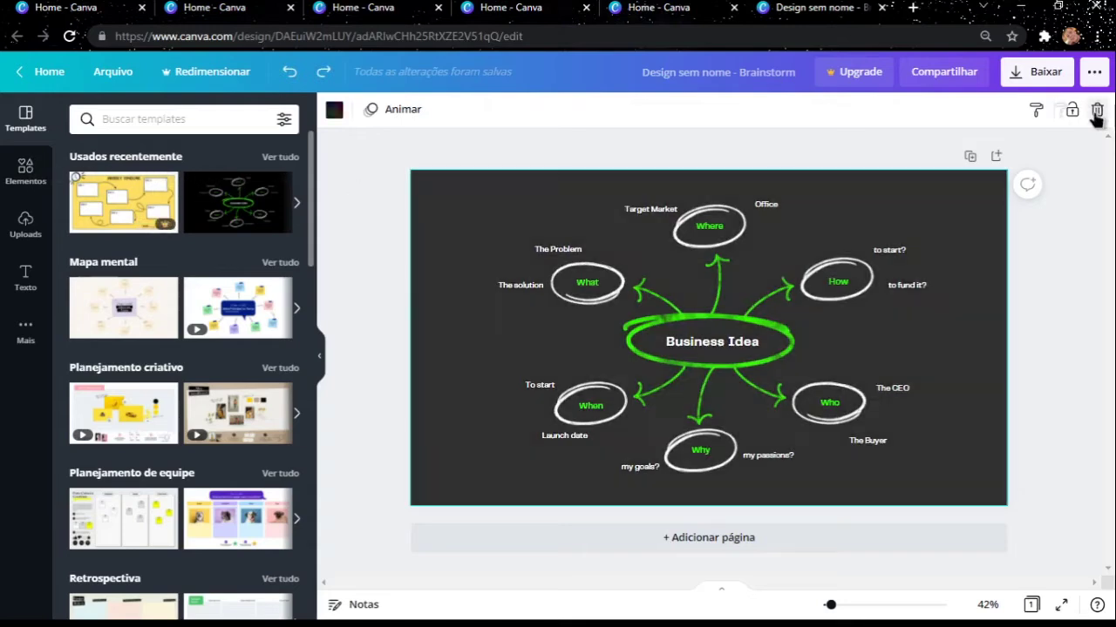
left_click(741, 279)
left_click(884, 223)
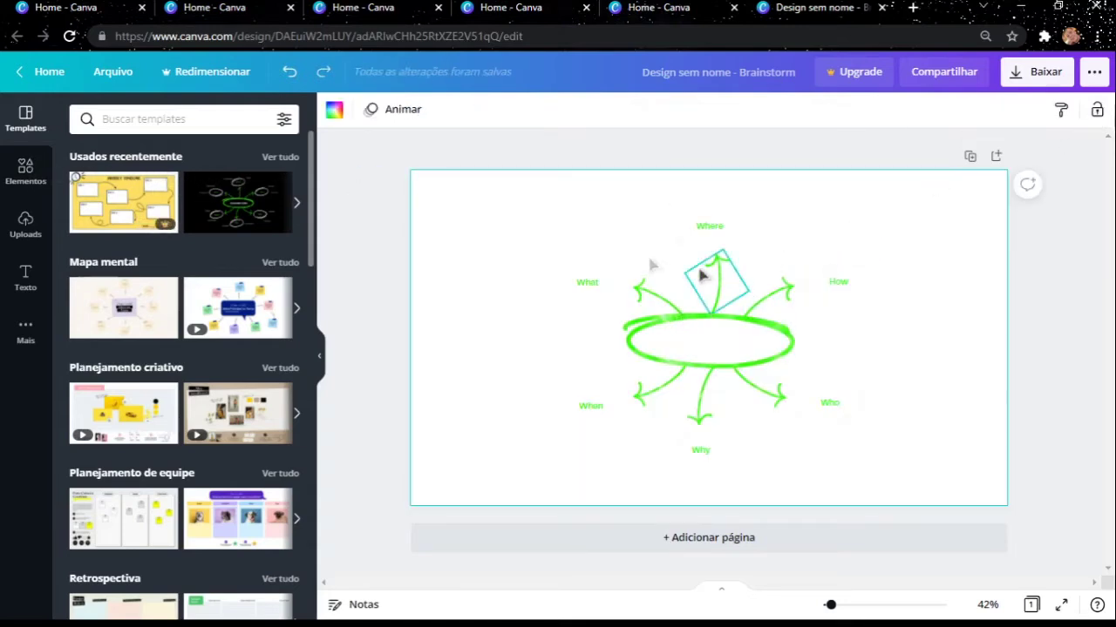
Step: Search the elements library for "setas" and browse the arrow designs offered
left_click(25, 170)
left_click(164, 119)
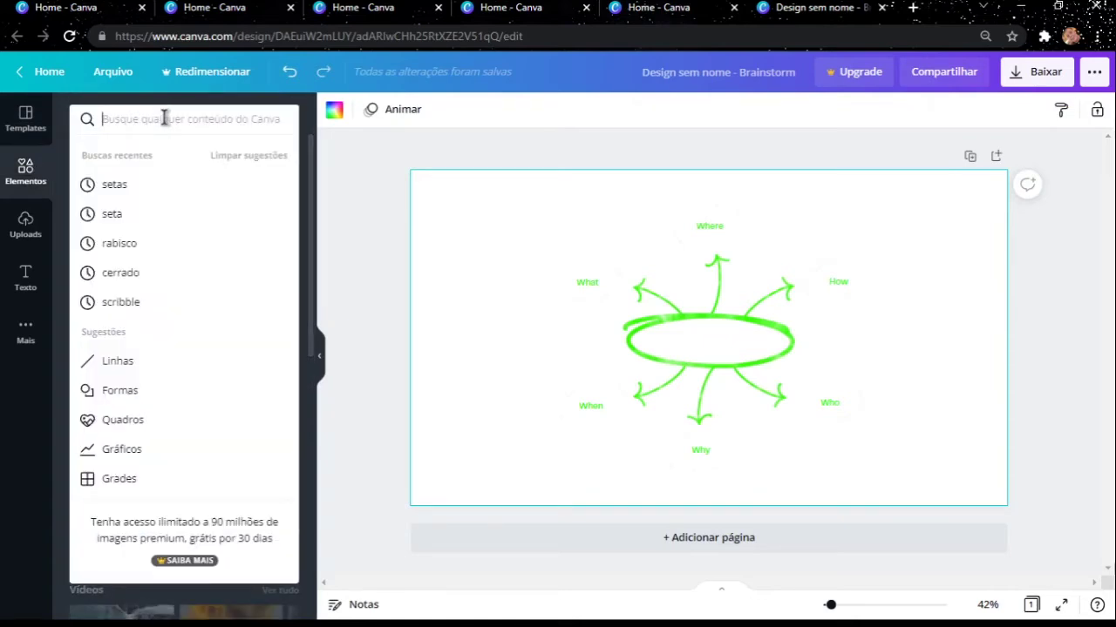
type("se")
key("BackSpace")
key("BackSpace")
type("se")
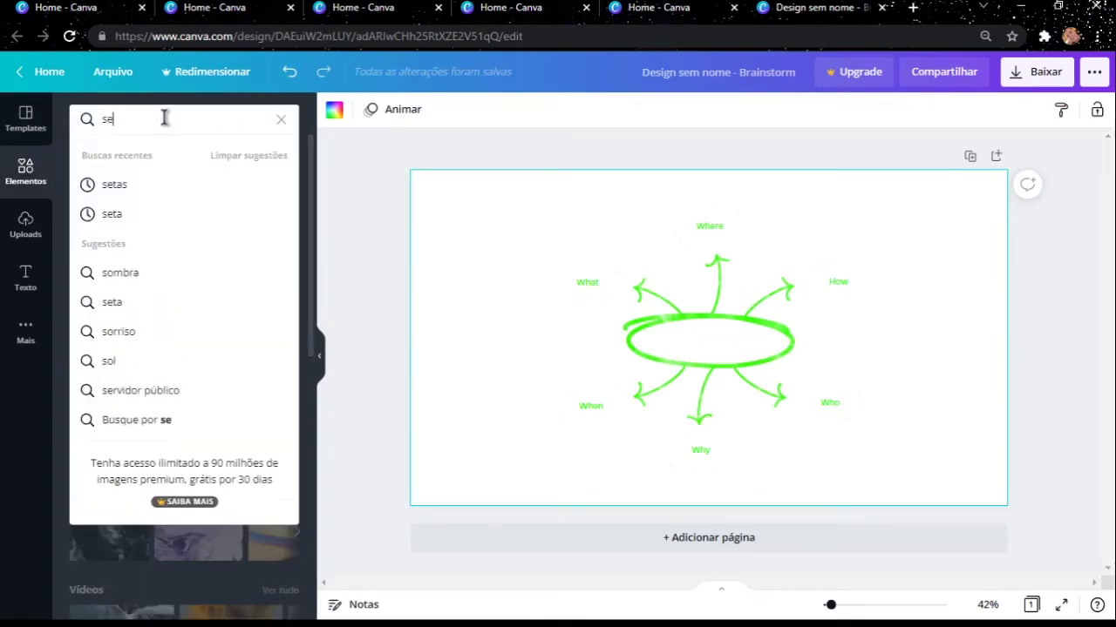
type("tas")
key("Return")
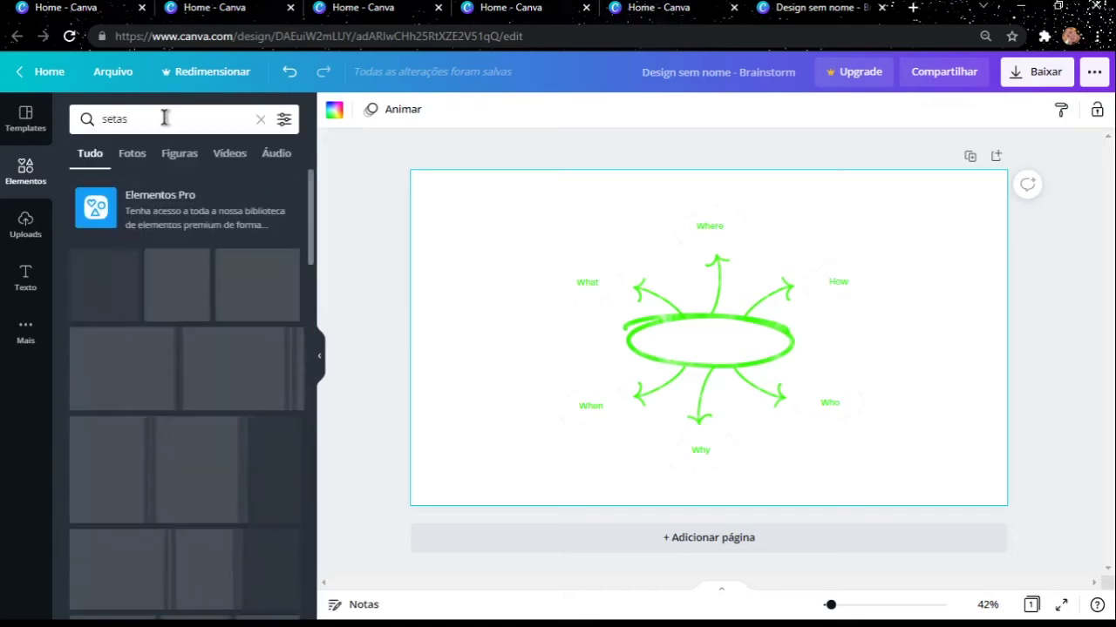
left_click_drag(312, 209, 642, 443)
Step: Delete the "How", "Where" and "What" labels around the upper half of the mind map
left_click(784, 342)
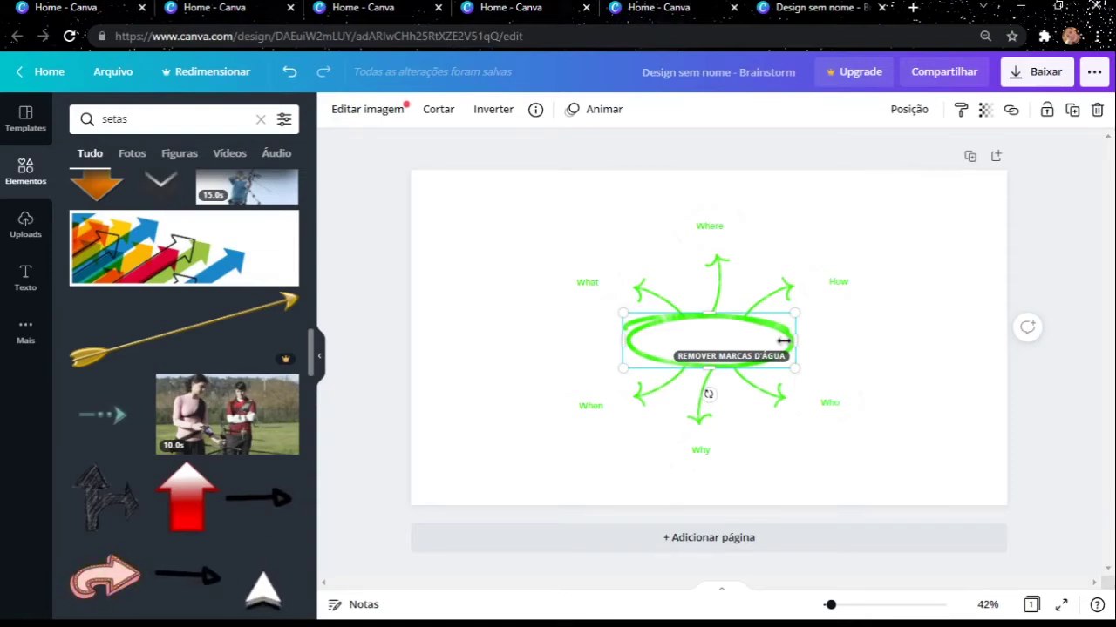
double_click(838, 281)
key("BackSpace")
left_click(752, 256)
left_click(697, 229)
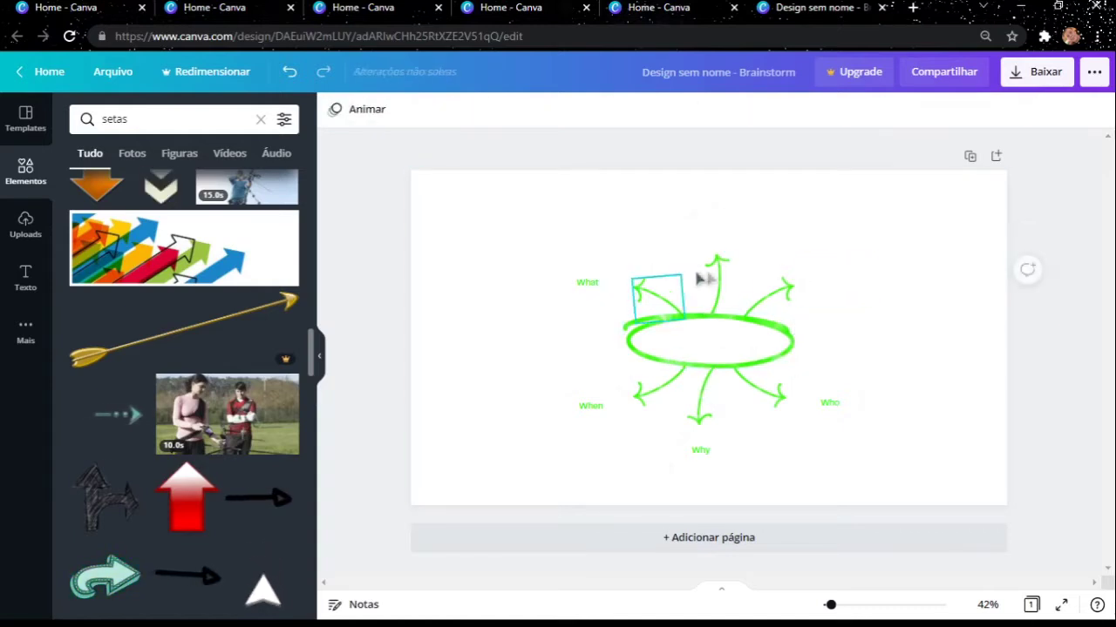
left_click(577, 283)
key("Delete")
Step: Delete the "Why", "Who" and "When" labels around the lower half of the mind map
left_click(836, 399)
key("Delete")
left_click(709, 448)
key("Delete")
left_click(708, 451)
key("Delete")
left_click(829, 404)
key("Delete")
left_click(601, 407)
key("Delete")
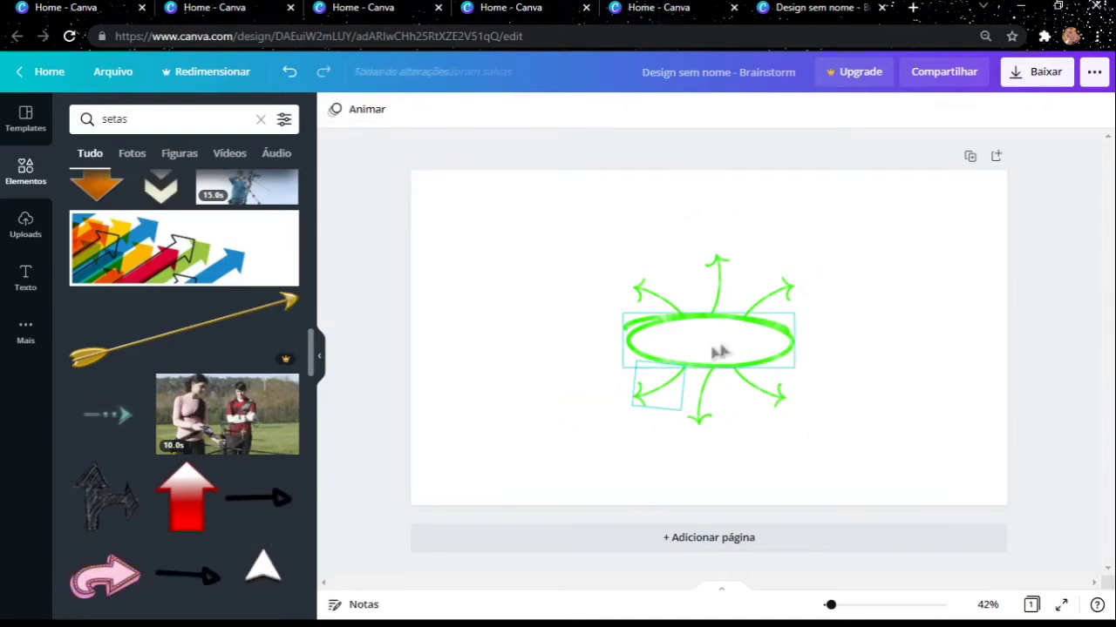
Step: Spread the six green arrows away from the oval, three toward the page's left side, two toward its right side and one toward its lower edge
left_click_drag(718, 291, 451, 228)
left_click_drag(685, 304, 437, 323)
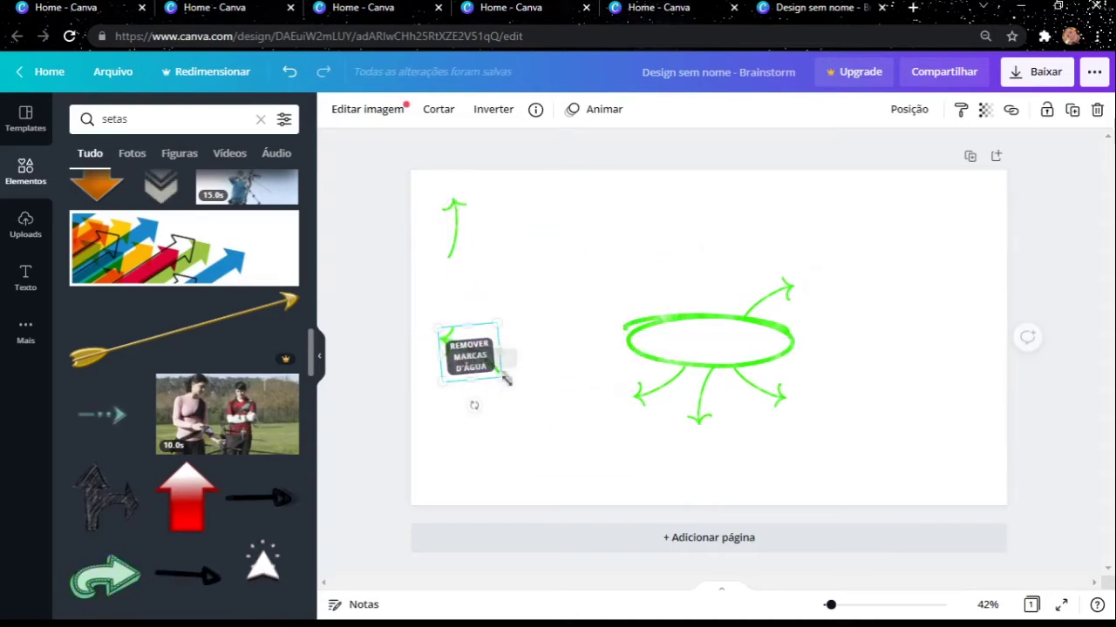
mouse_move(474, 404)
left_mouse_down()
mouse_move(419, 366)
mouse_move(488, 270)
mouse_move(468, 421)
left_mouse_up()
left_click_drag(778, 300, 957, 225)
left_click_drag(777, 392, 963, 414)
left_click_drag(707, 402, 736, 480)
left_click_drag(664, 383, 499, 425)
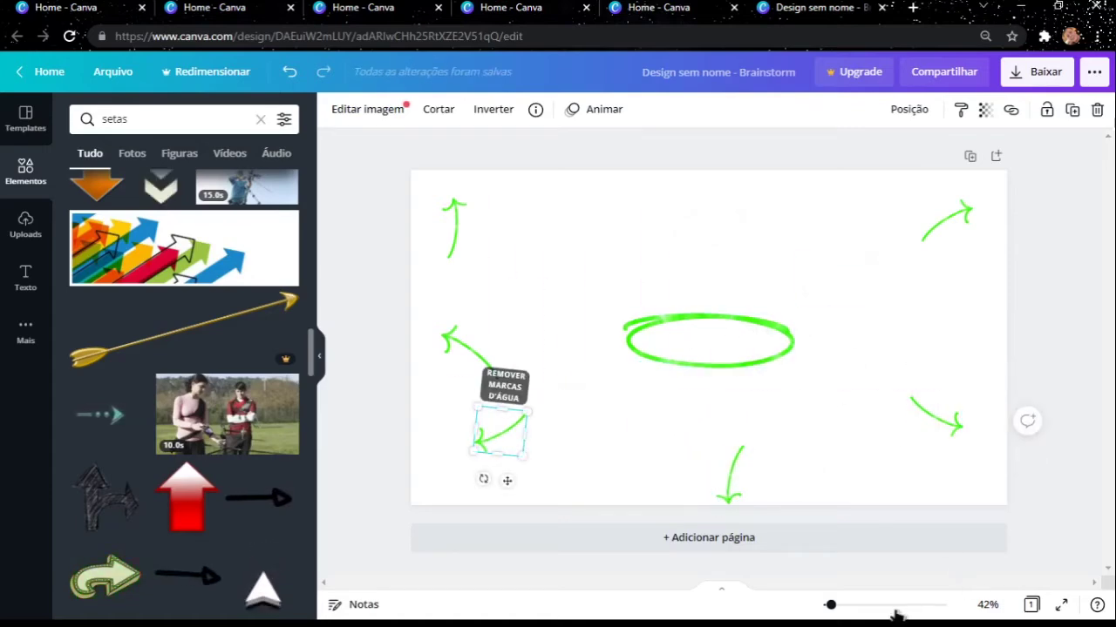
Step: Enlarge the green oval and recentre it on the page
mouse_move(831, 614)
left_mouse_down()
mouse_move(839, 610)
mouse_move(828, 614)
left_mouse_up()
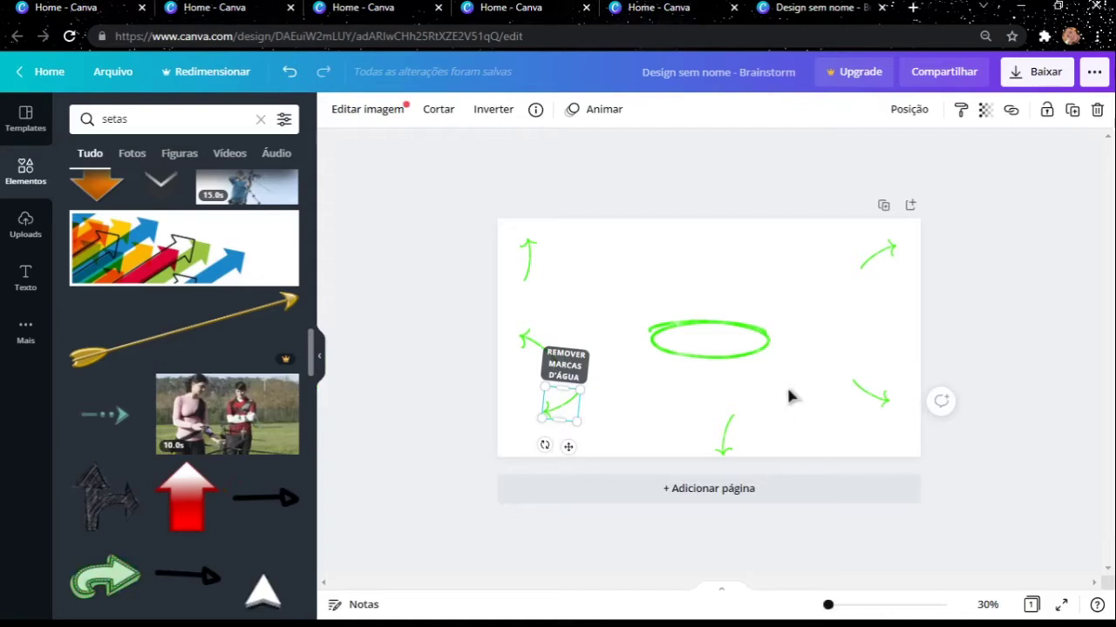
left_click(761, 349)
left_click_drag(771, 326, 842, 297)
left_click_drag(761, 326, 733, 327)
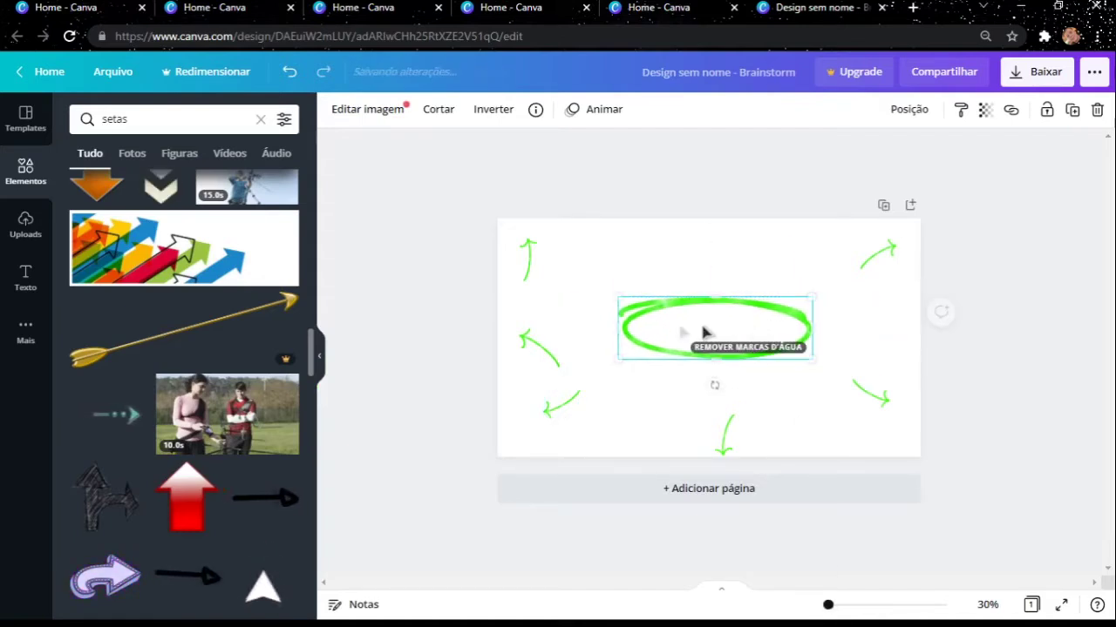
Step: Browse the font combinations and add the "SAUDADE É PARA QUEM SABE TER!" text combination to the page
left_click(19, 269)
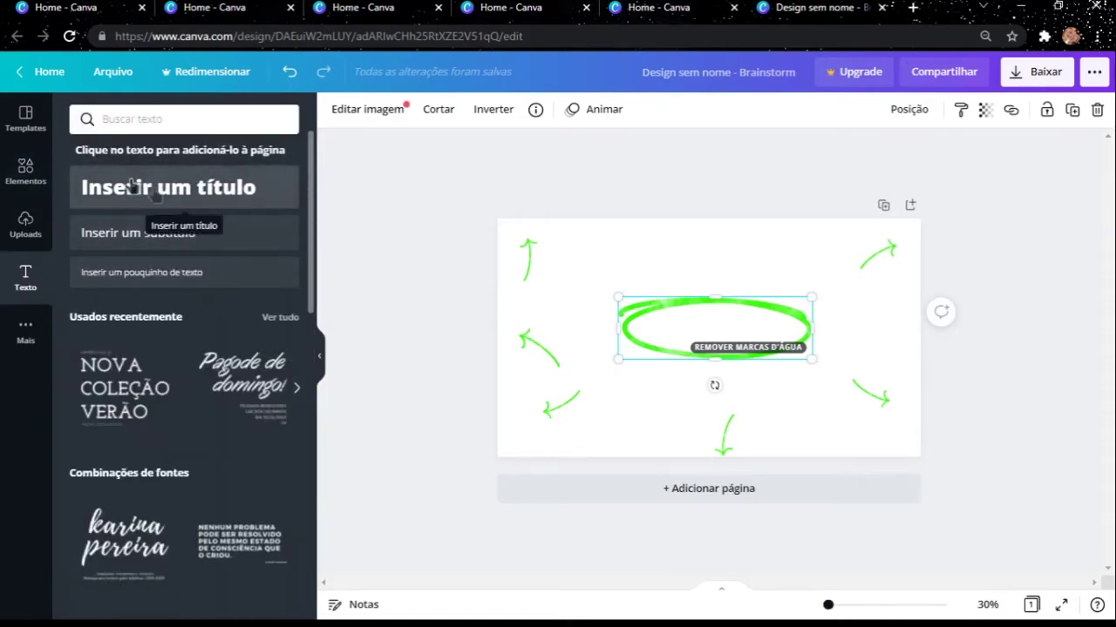
left_click_drag(314, 159, 322, 302)
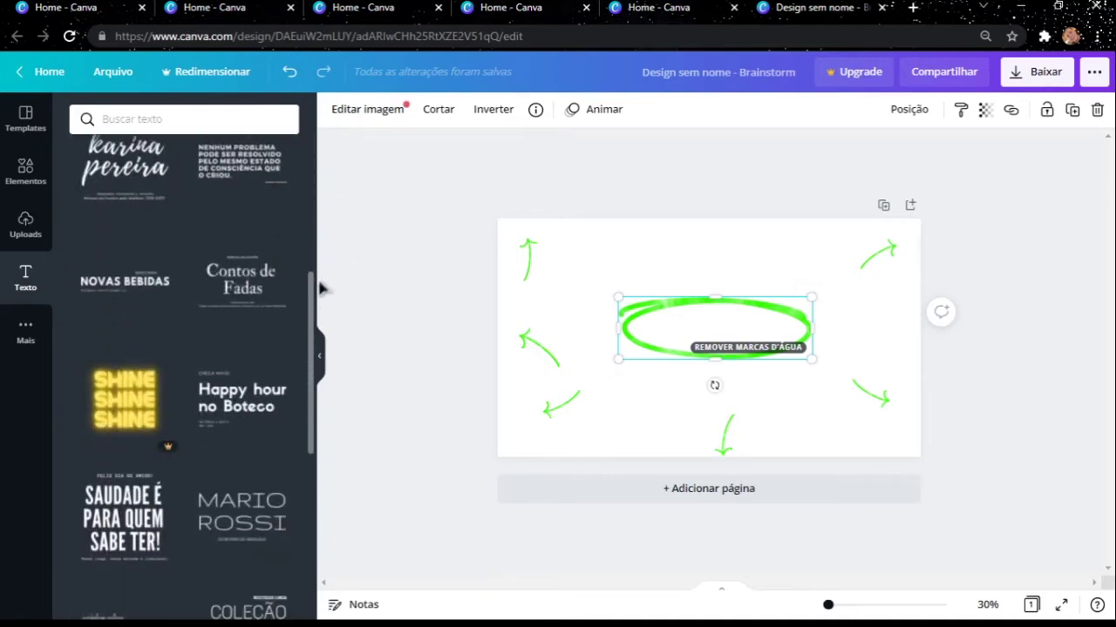
scroll(312, 296, "down", 3)
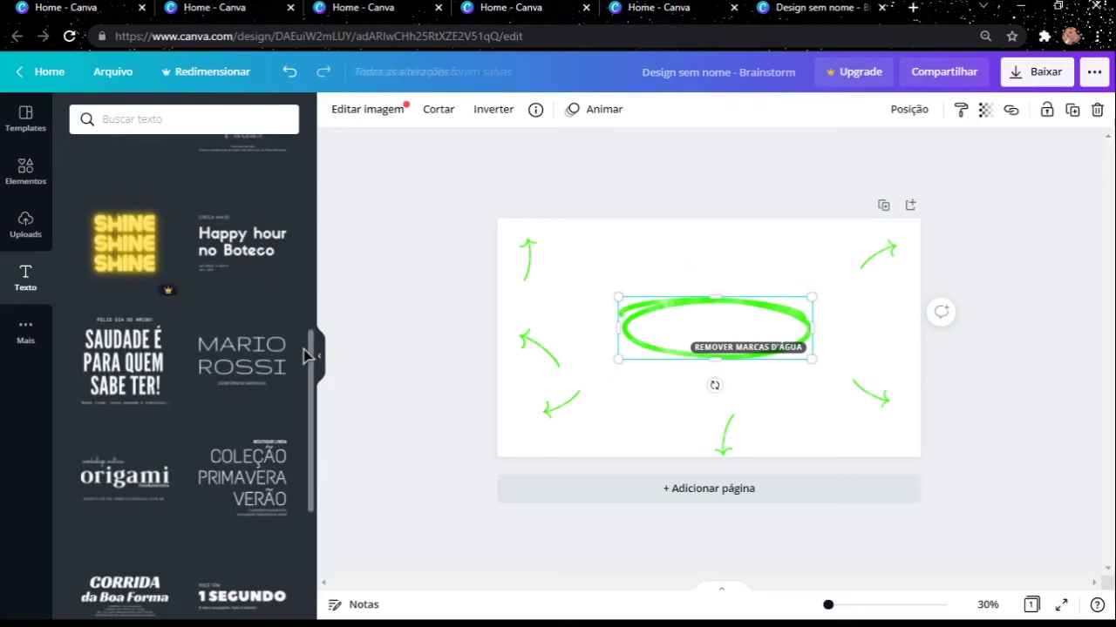
scroll(315, 341, "down", 5)
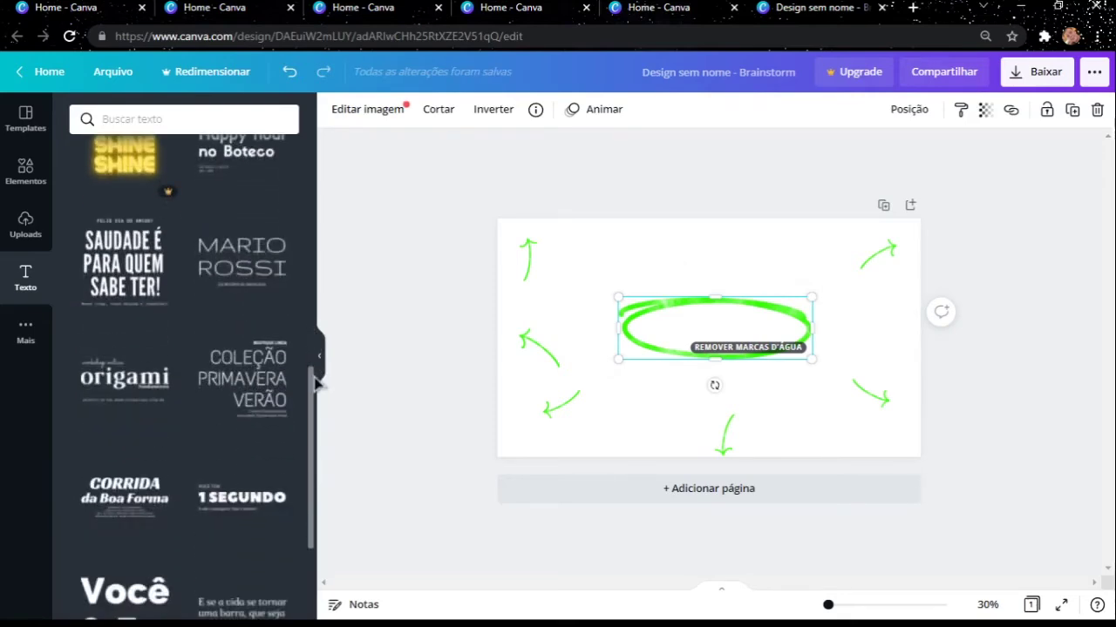
scroll(319, 445, "down", 1)
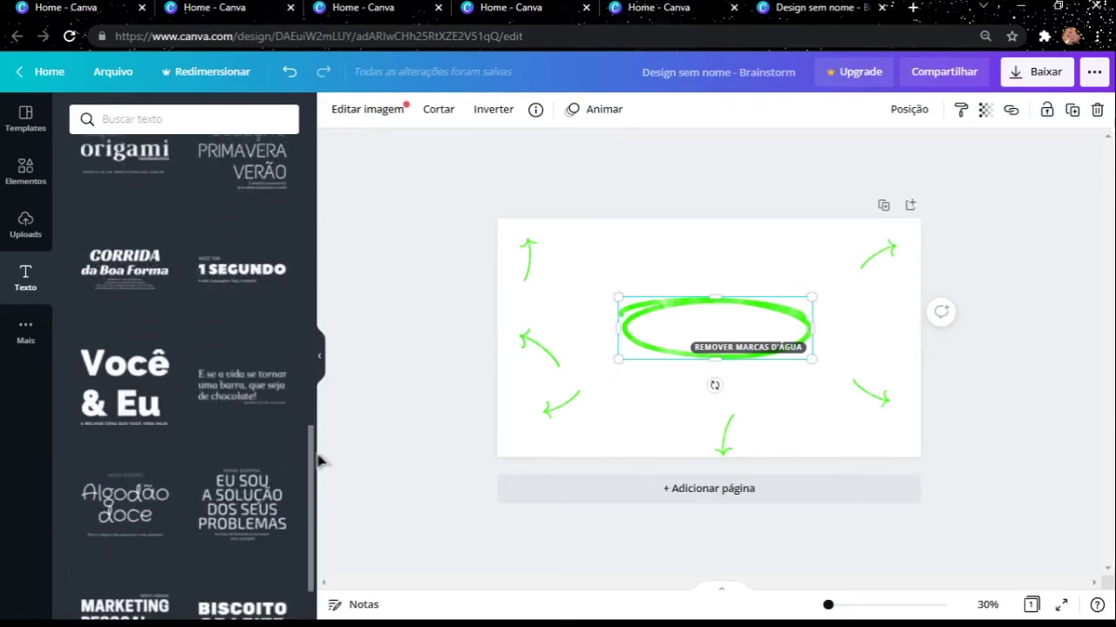
left_click_drag(314, 462, 309, 391)
left_click(126, 258)
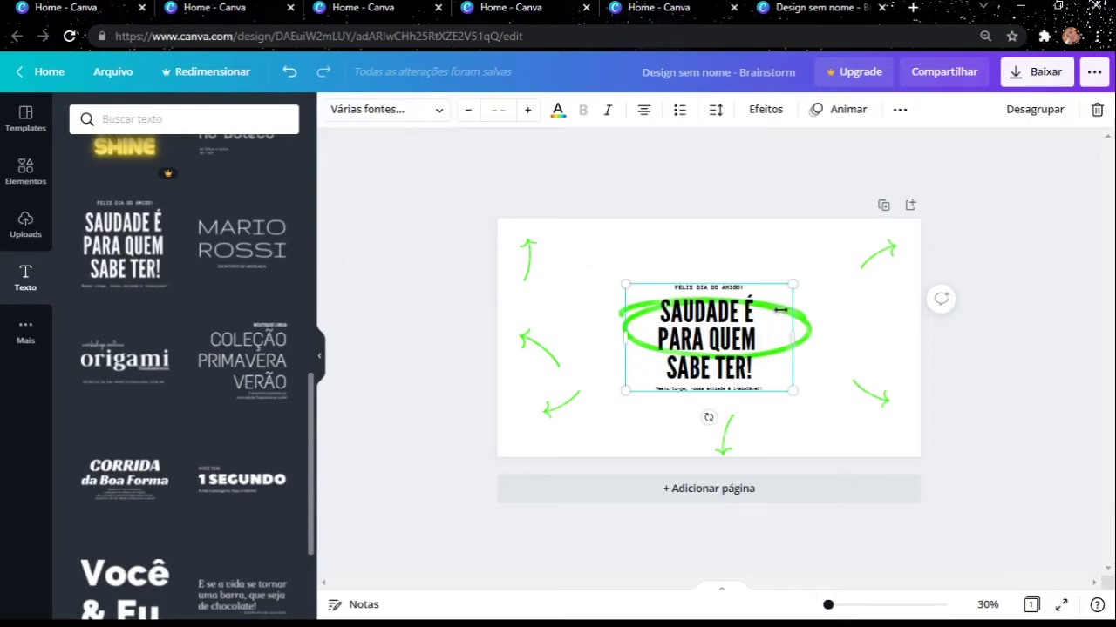
left_click_drag(827, 604, 832, 609)
left_click(773, 392)
left_click(774, 394)
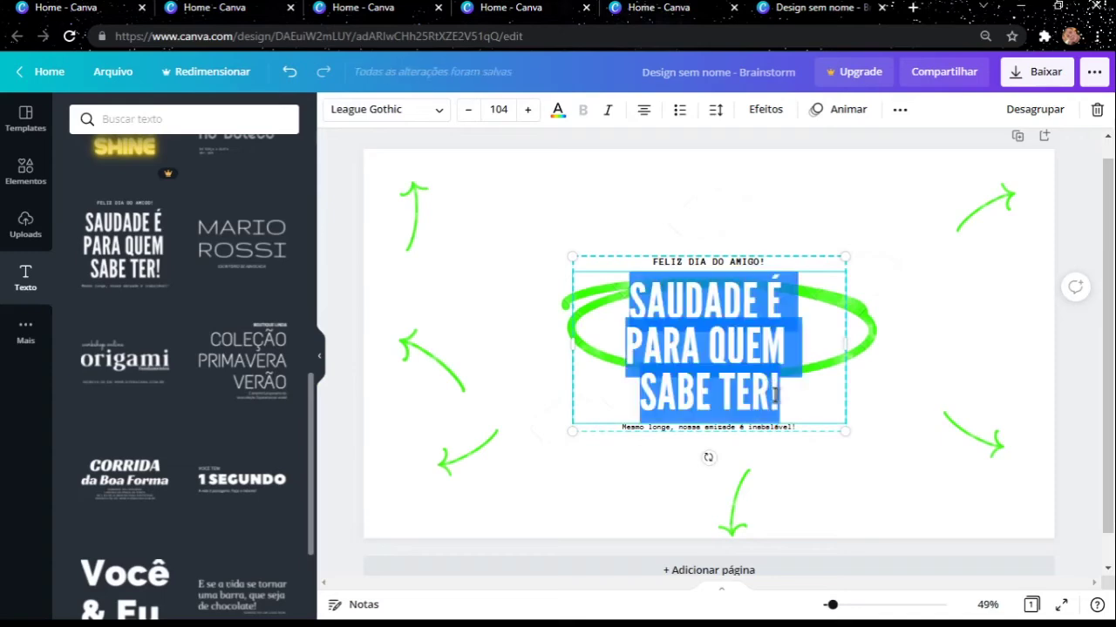
key("Escape")
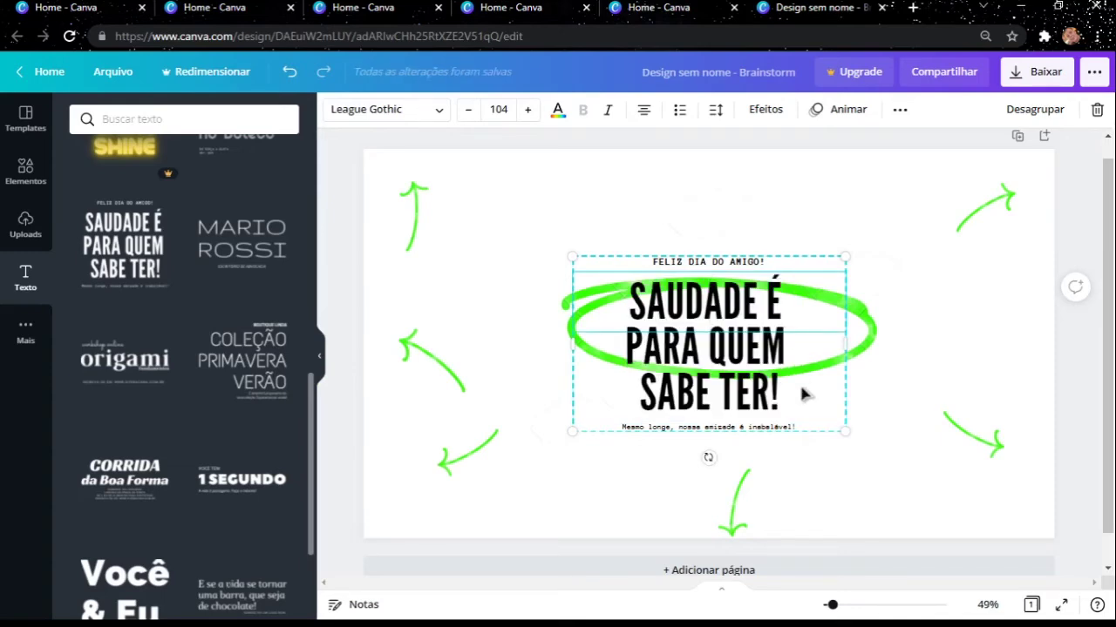
left_click(786, 427)
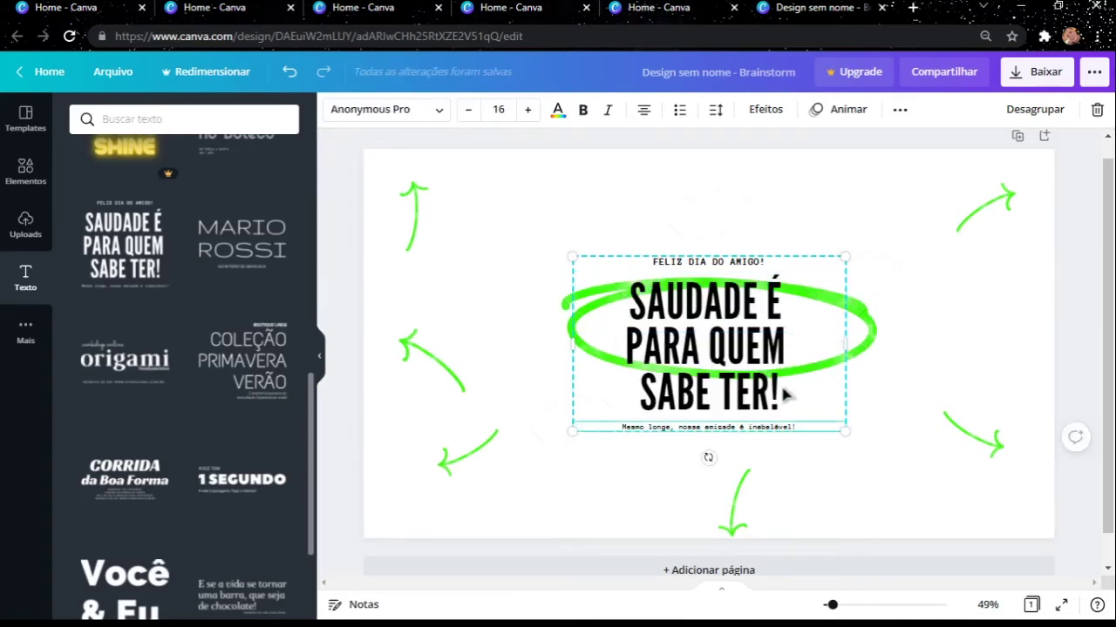
left_click_drag(822, 352, 598, 254)
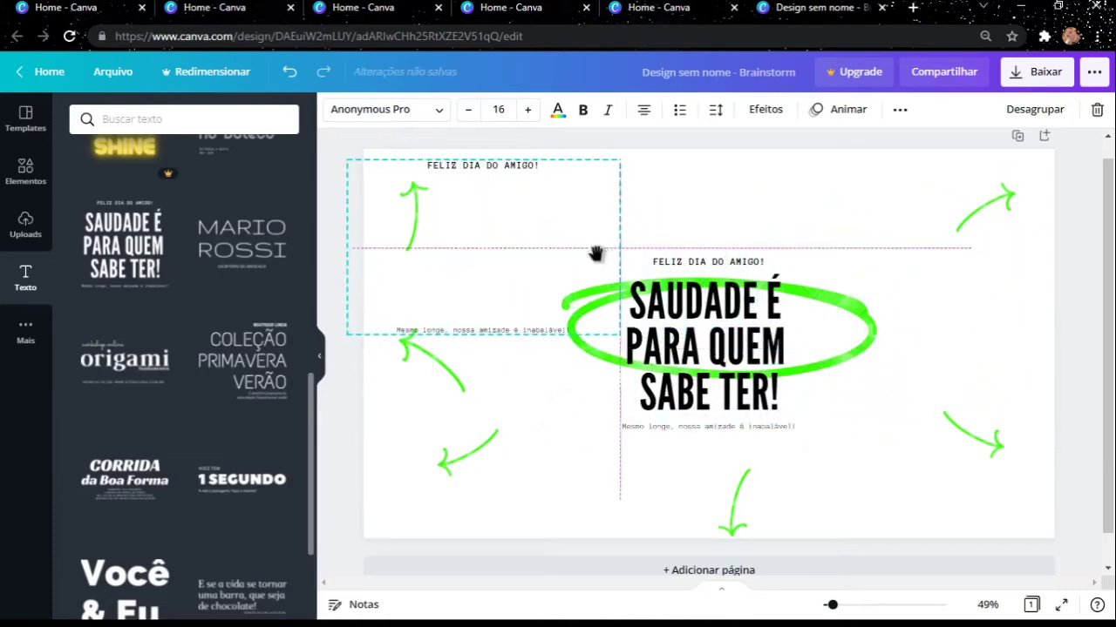
left_click(745, 327)
left_click(562, 235)
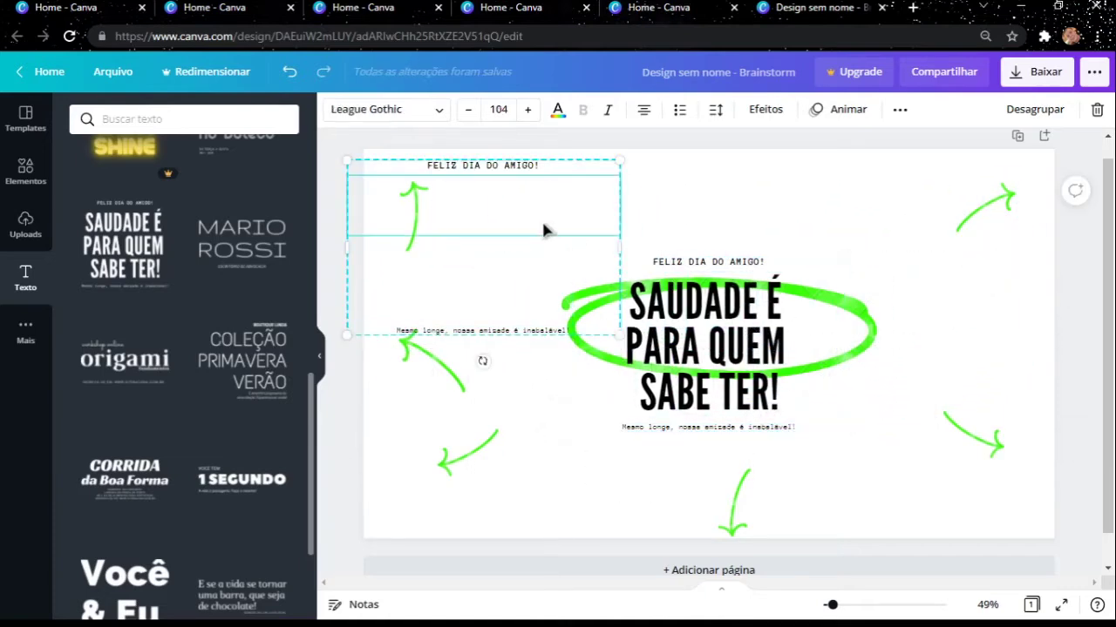
left_click(543, 230)
key("Delete")
Step: Replace the large heading "SAUDADE É PARA QUEM SABE TER!" with "MAPA MENTAL"
left_click(777, 339)
double_click(787, 398)
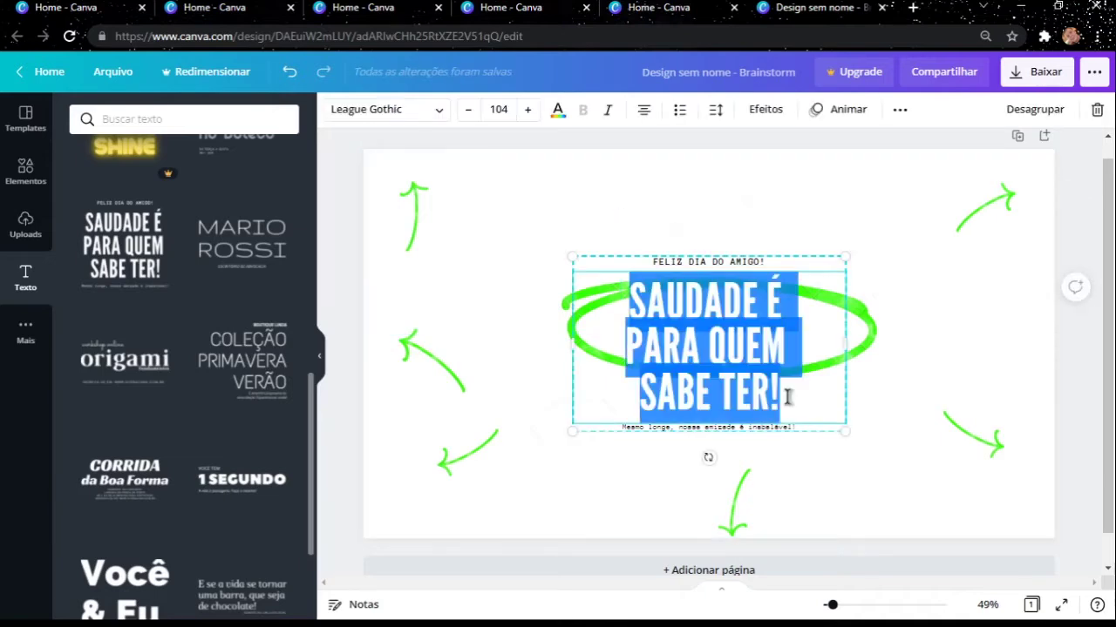
key("BackSpace")
type("MAPA MENTAL")
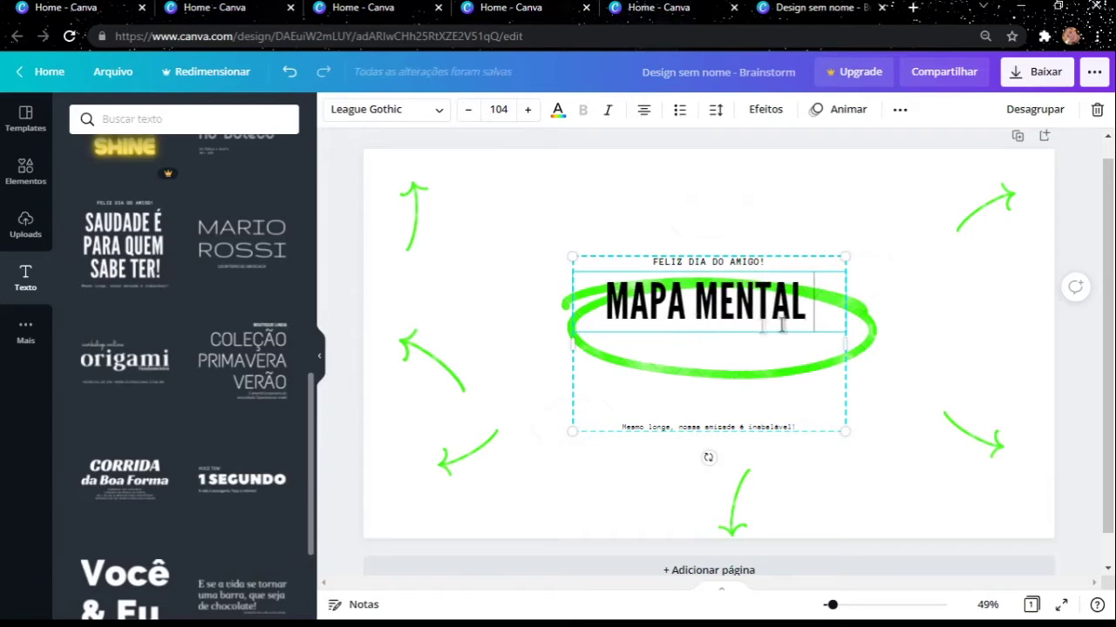
left_click_drag(812, 314, 582, 183)
left_click(558, 108)
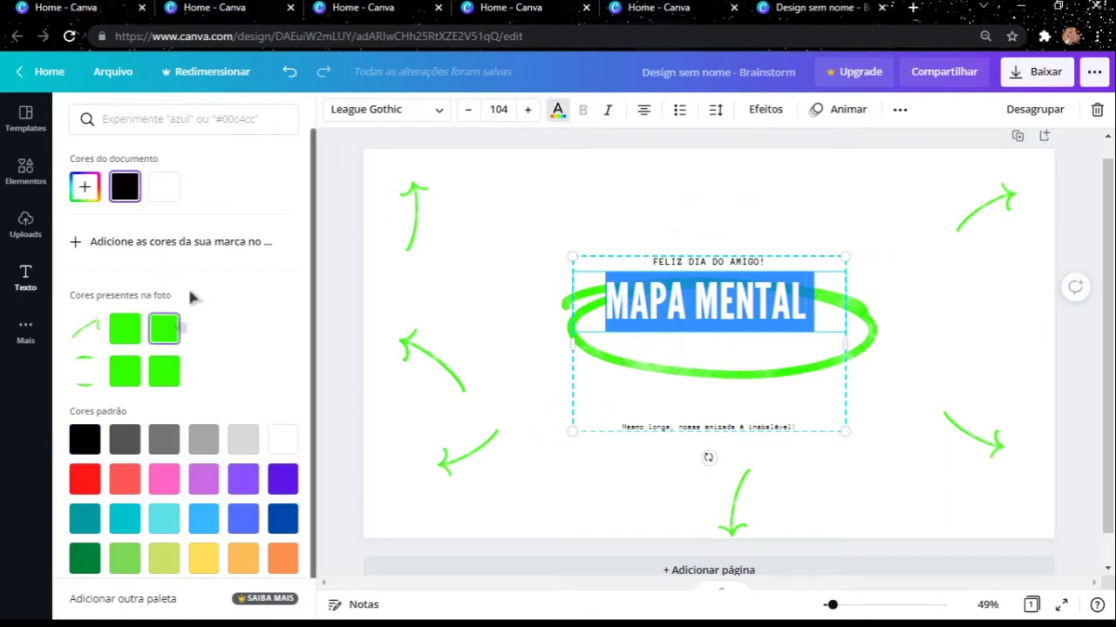
left_click_drag(316, 201, 316, 275)
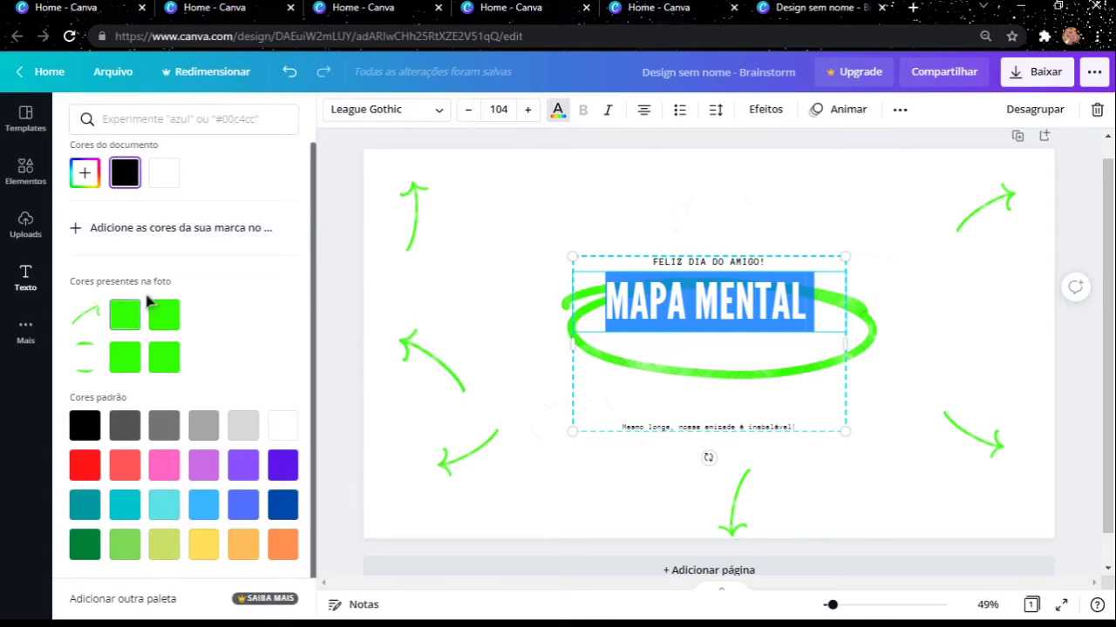
left_click(560, 115)
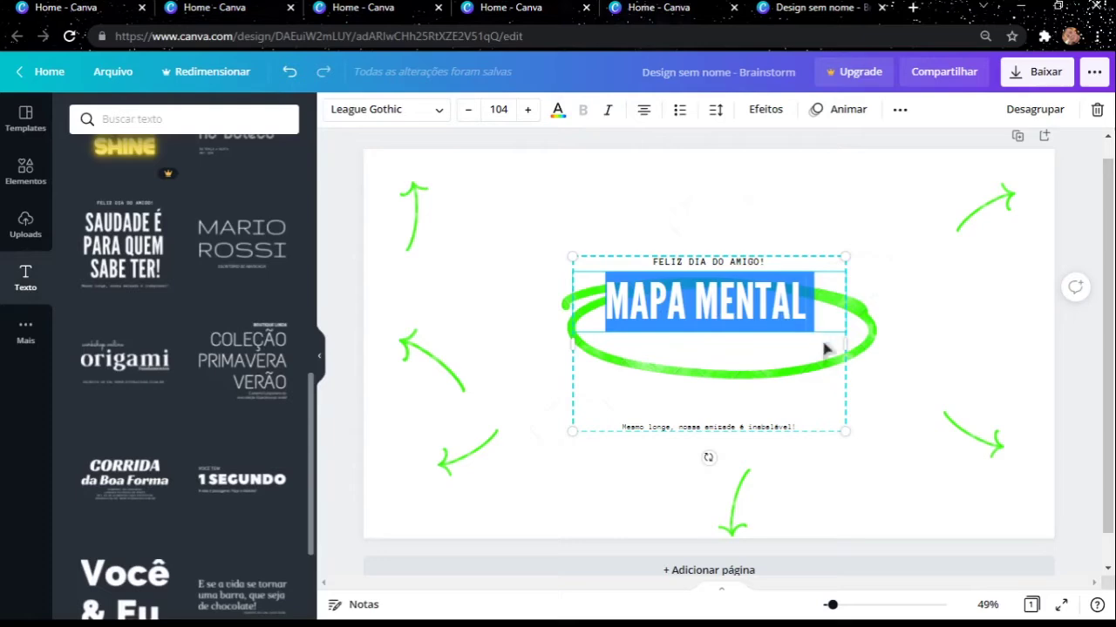
Step: Move the "MAPA MENTAL" text group into the green oval, enlarge it slightly, and delete the leftover white shape above the oval
left_click_drag(824, 372, 829, 392)
mouse_move(852, 454)
left_mouse_down()
mouse_move(857, 429)
mouse_move(874, 436)
mouse_move(864, 437)
left_mouse_up()
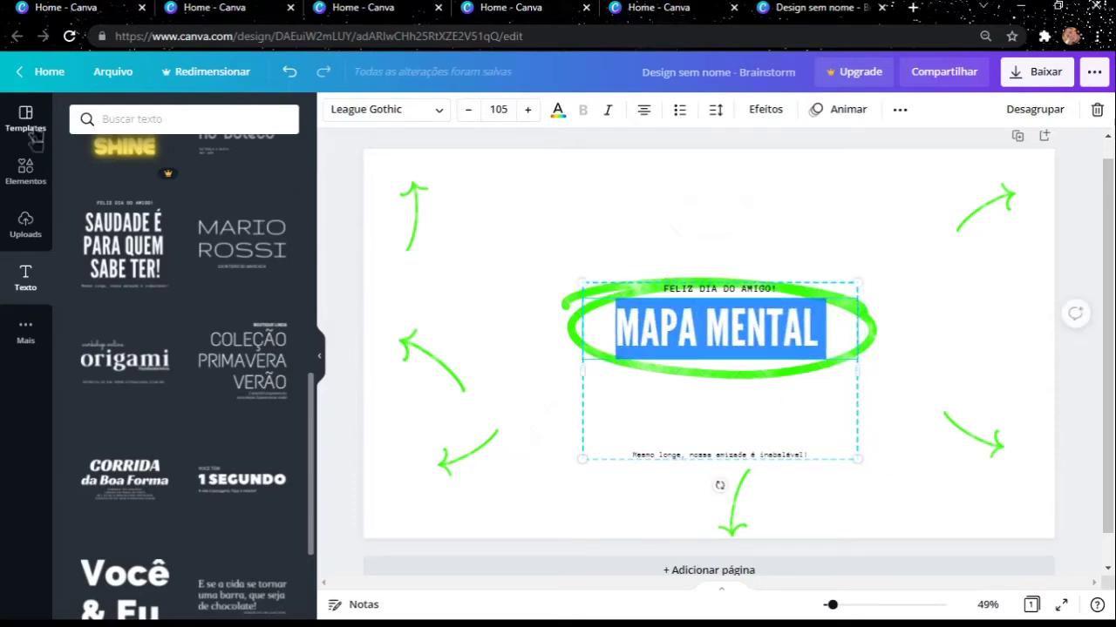
left_click(30, 170)
left_click(740, 230)
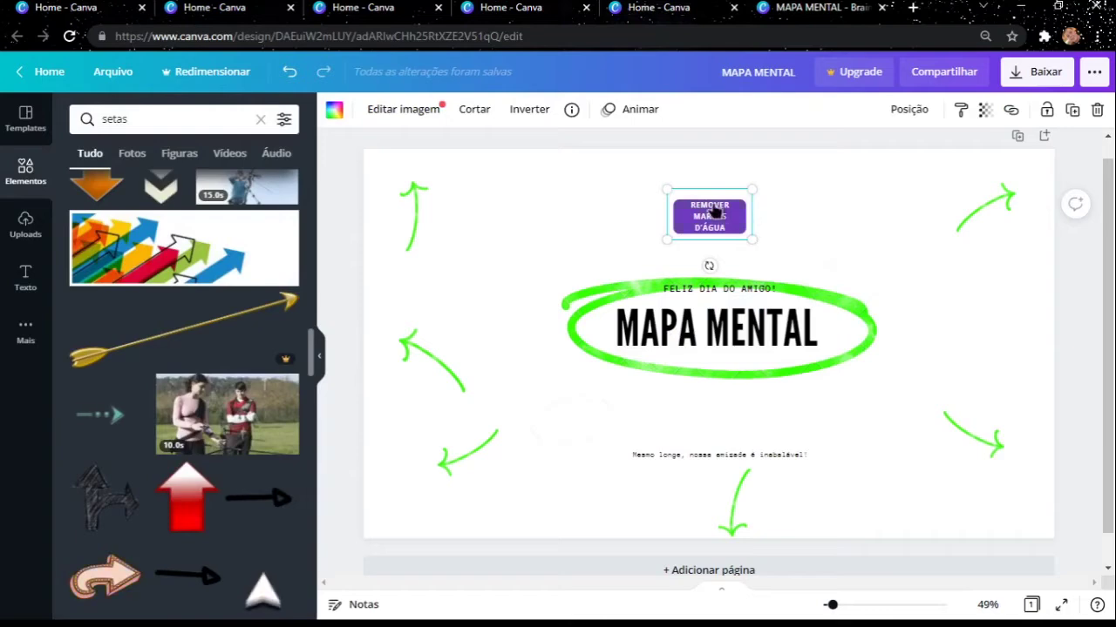
left_click_drag(735, 196, 787, 204)
key("Delete")
Step: Clear the small text lines "FELIZ DIA DO AMIGO!" and "Mesmo longe, nossa amizade é inabalável!" above and below the heading
left_click(760, 298)
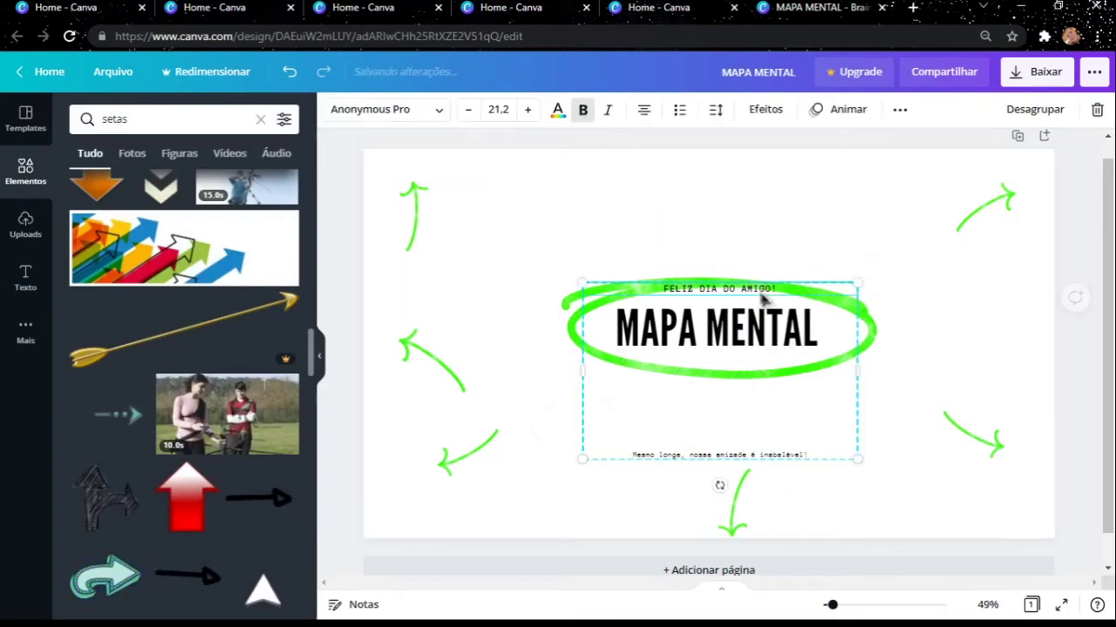
double_click(781, 289)
key("BackSpace")
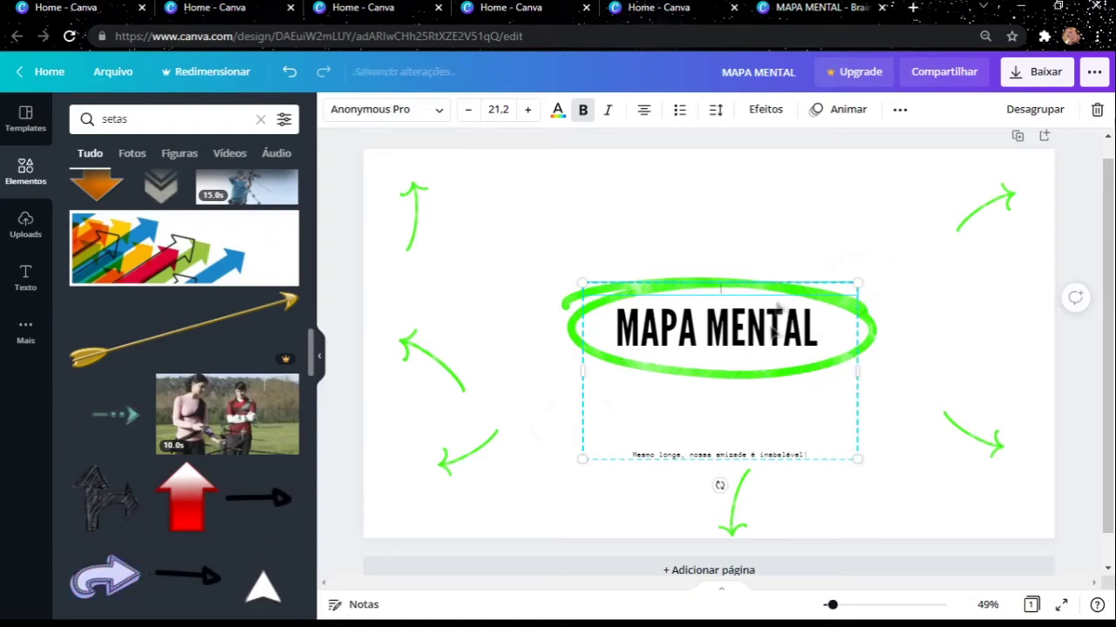
double_click(772, 455)
key("BackSpace")
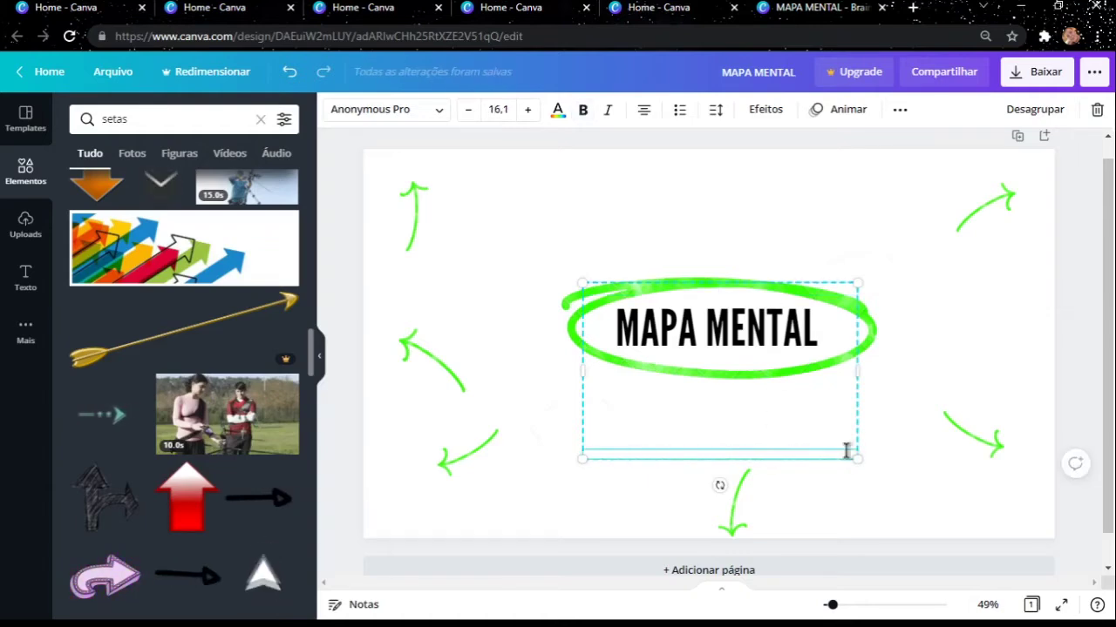
left_click(913, 292)
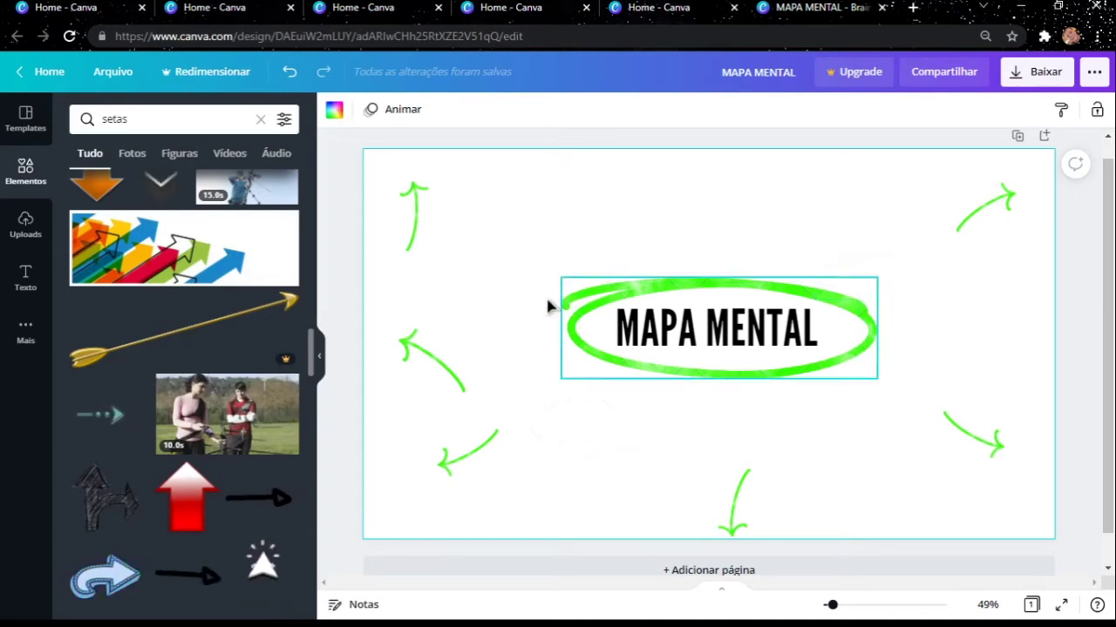
Step: Delete the extra arrow below the oval and move the upper-left and lower arrows closer to the oval
left_click_drag(430, 212, 561, 232)
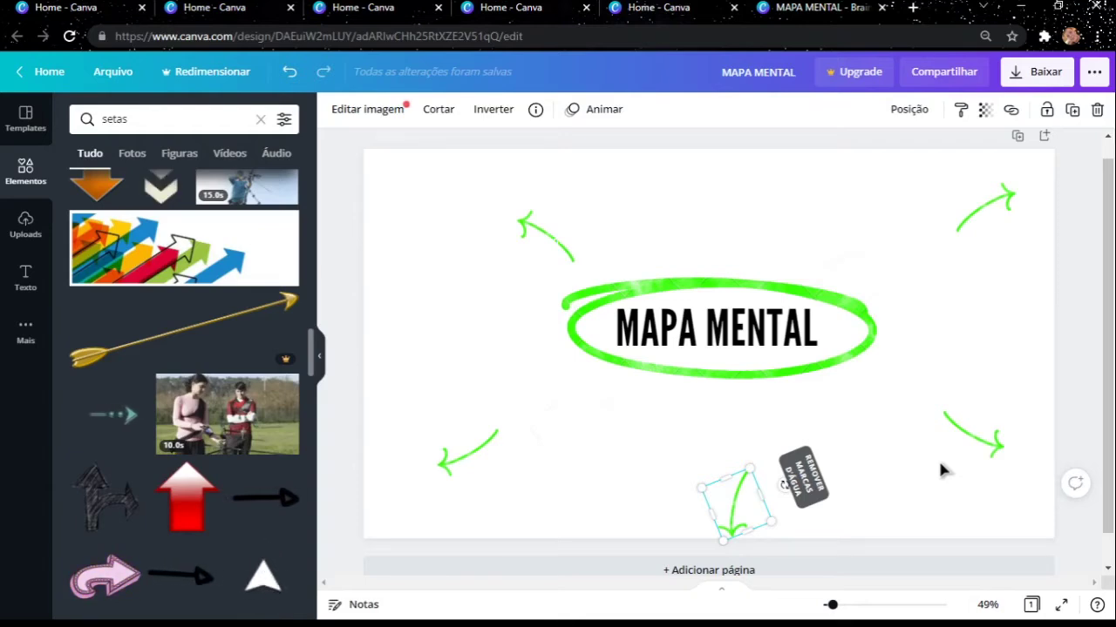
key("Delete")
left_click(981, 440)
left_click_drag(948, 423, 871, 398)
left_click_drag(547, 233, 586, 234)
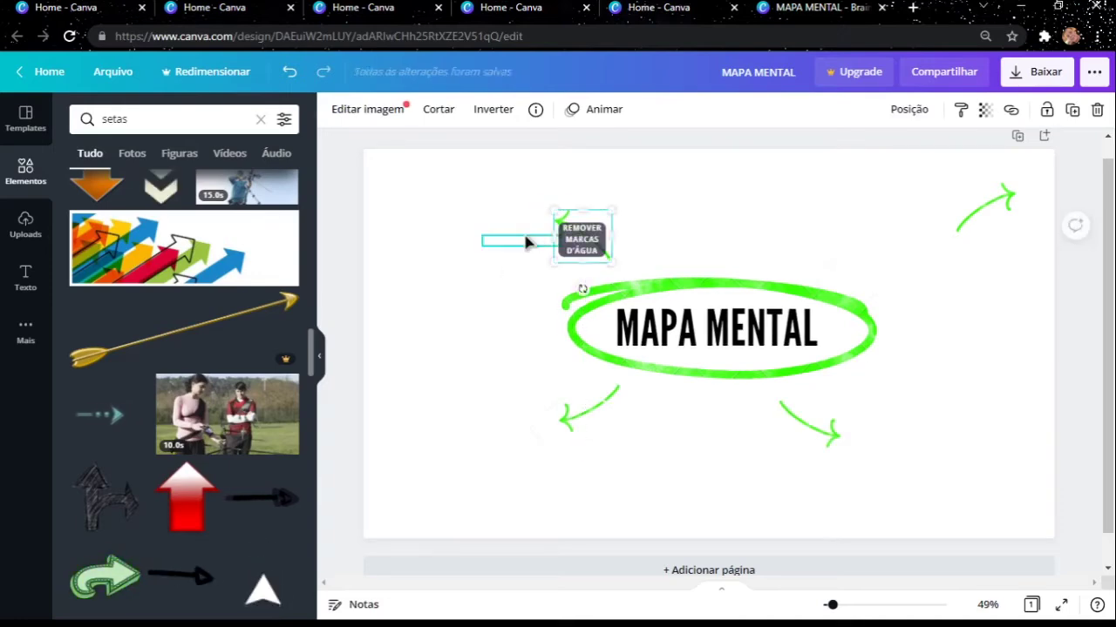
Step: Move the upper-right arrow close to the oval and nudge the upper-left arrow into balance with it
left_click(516, 244)
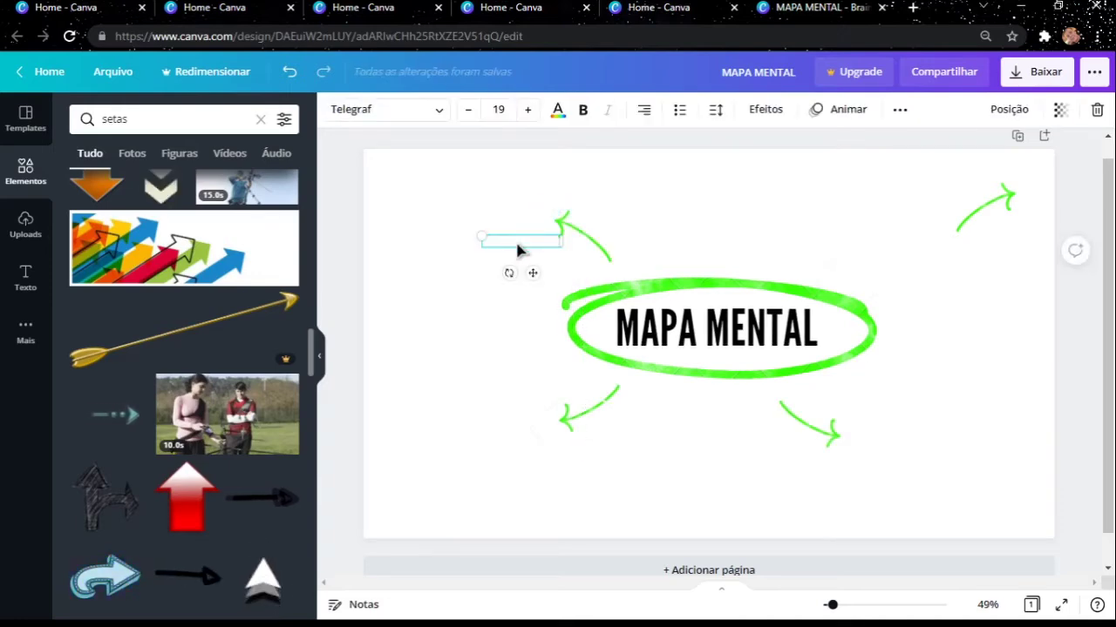
left_click(511, 257)
left_click(996, 223)
left_click_drag(996, 222, 844, 253)
left_click_drag(588, 239, 603, 232)
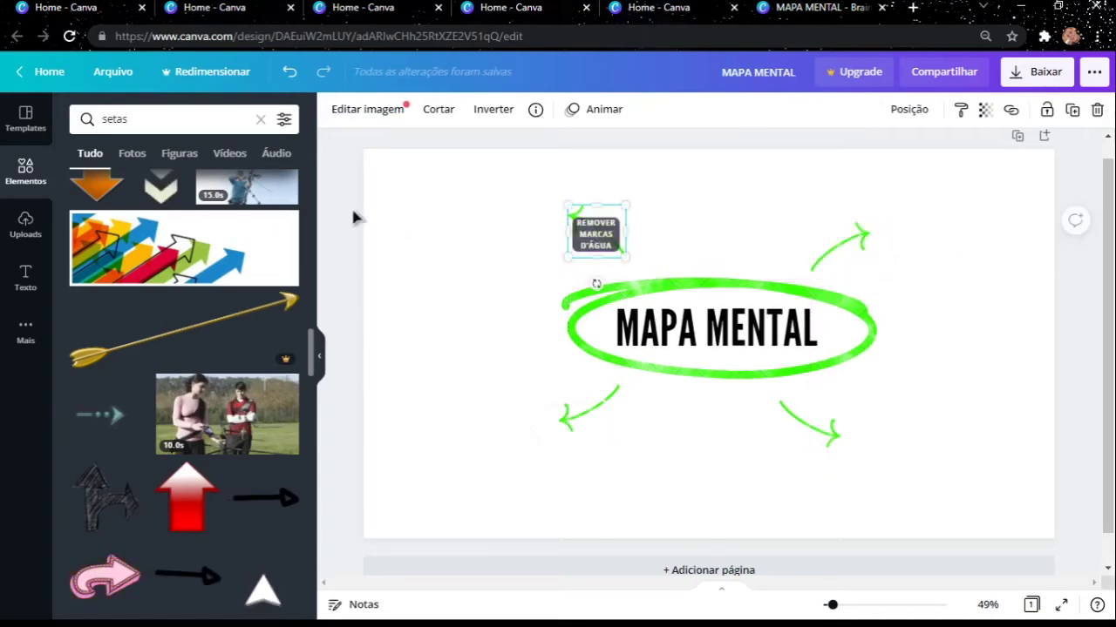
left_click(506, 175)
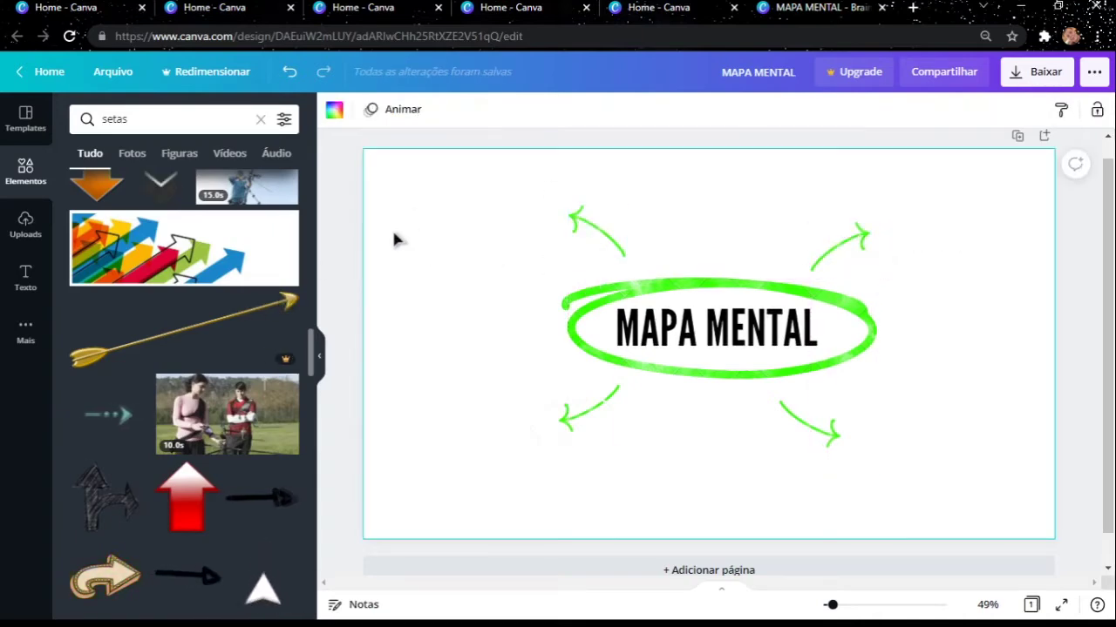
Step: Search the elements library for "aro"
left_click(145, 118)
key("BackSpace")
type("circ")
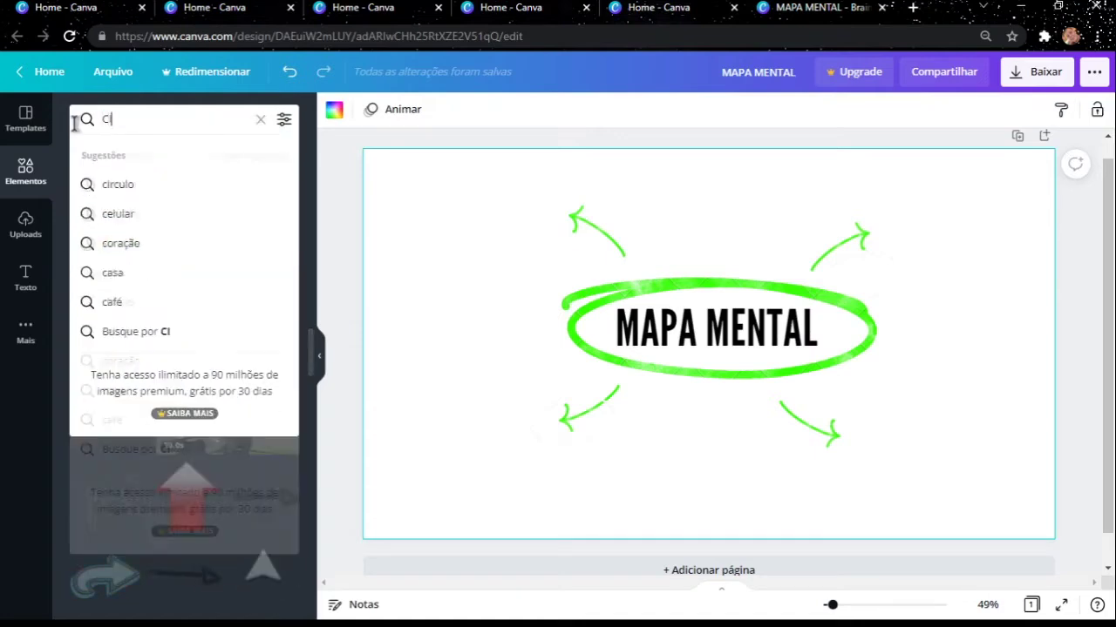
key("BackSpace")
key("BackSpace")
key("BackSpace")
key("BackSpace")
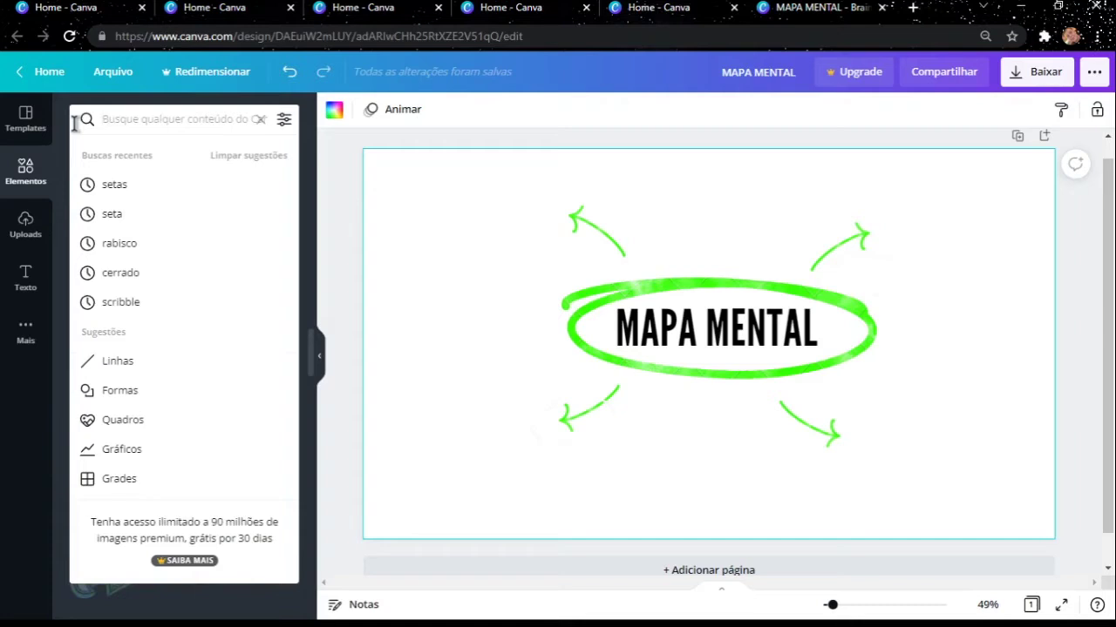
type("aro")
key("Return")
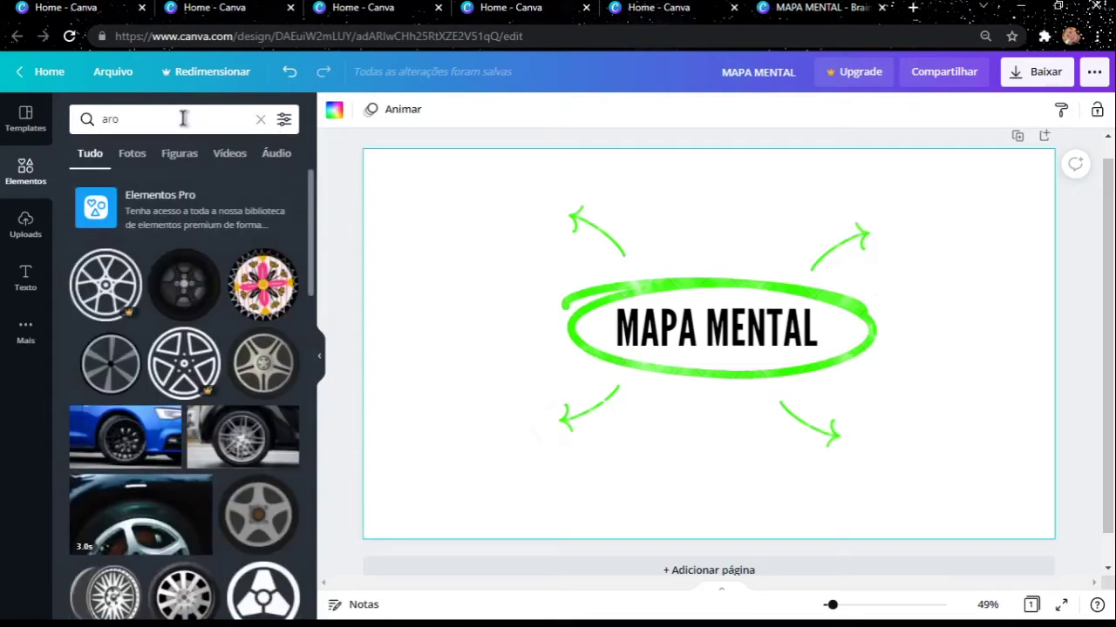
Step: Search the elements library for "rabisco"
left_click(183, 119)
key("BackSpace")
key("BackSpace")
key("BackSpace")
type("b")
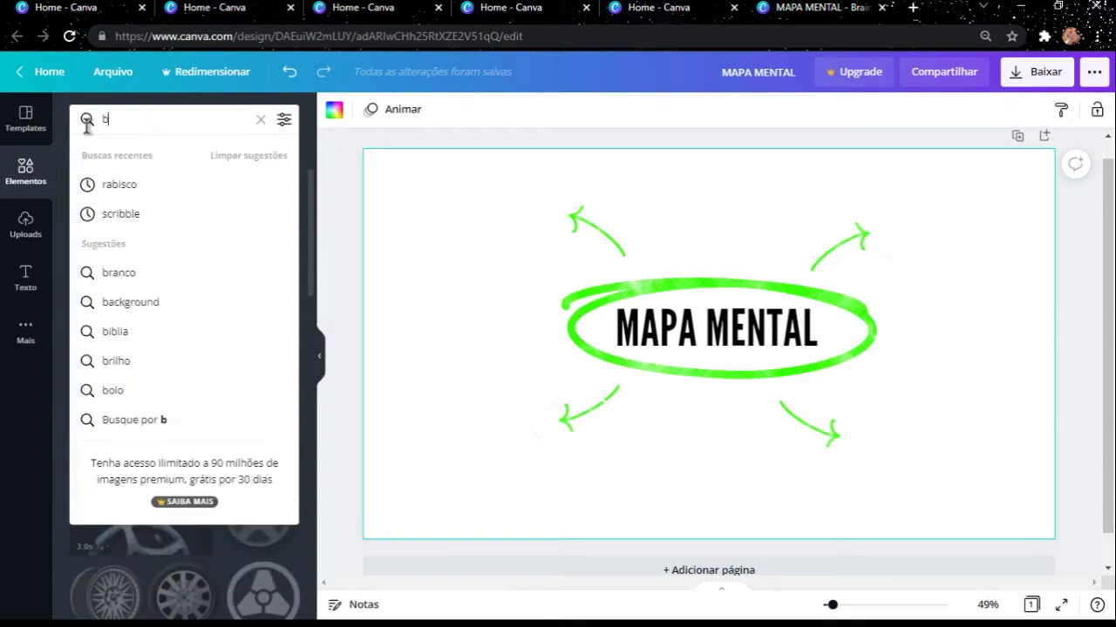
key("BackSpace")
type("rabisco")
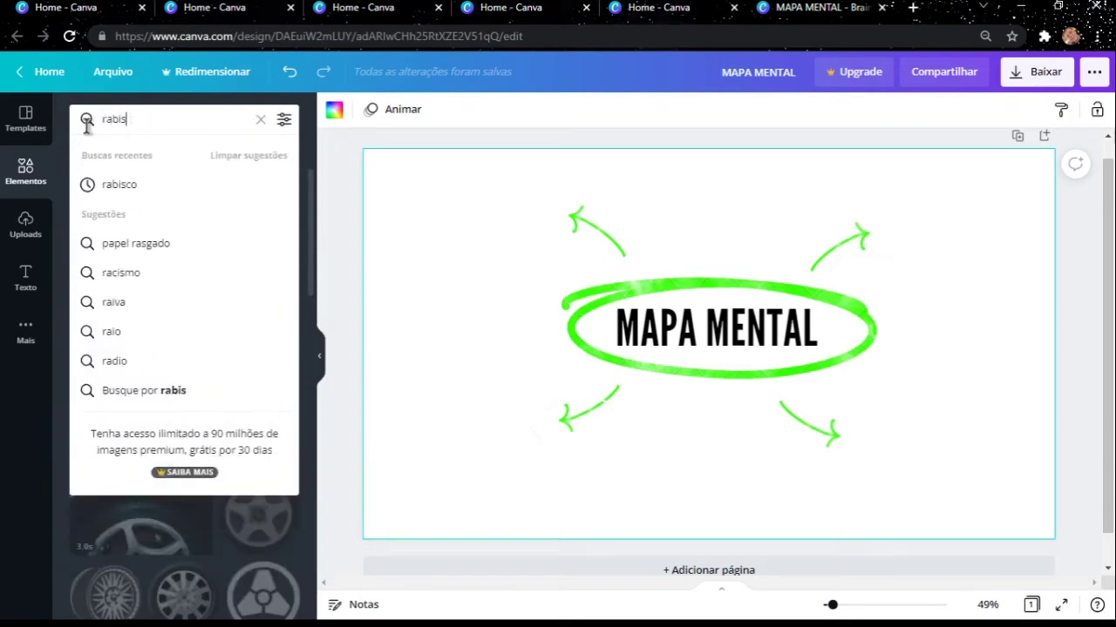
key("Return")
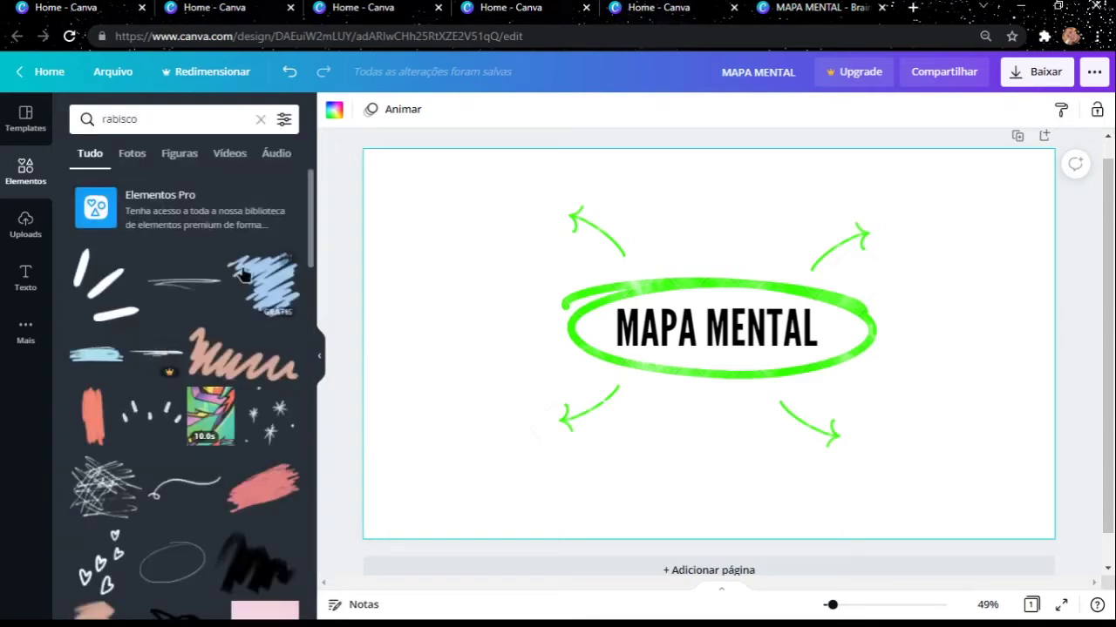
Step: Add the light-blue scribble to the page's upper-left area, shrink it, and align the upper-left arrow's tip with its edge
mouse_move(99, 363)
left_mouse_down()
mouse_move(448, 218)
mouse_move(384, 183)
left_mouse_up()
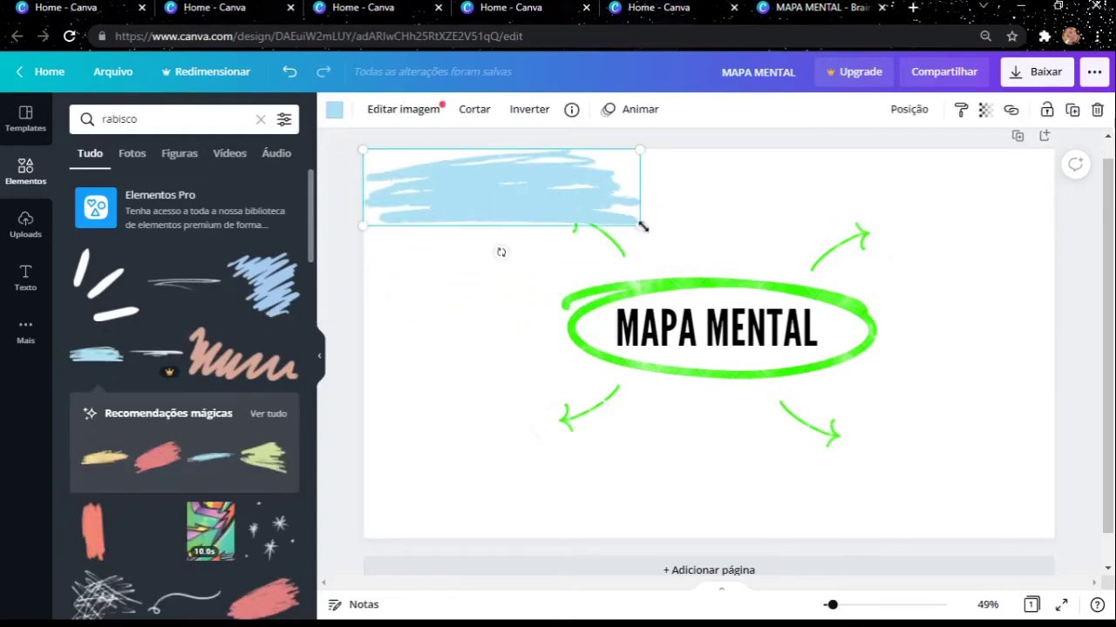
mouse_move(641, 224)
left_mouse_down()
mouse_move(545, 217)
mouse_move(523, 206)
mouse_move(530, 194)
mouse_move(530, 210)
left_mouse_up()
left_click_drag(600, 232, 584, 229)
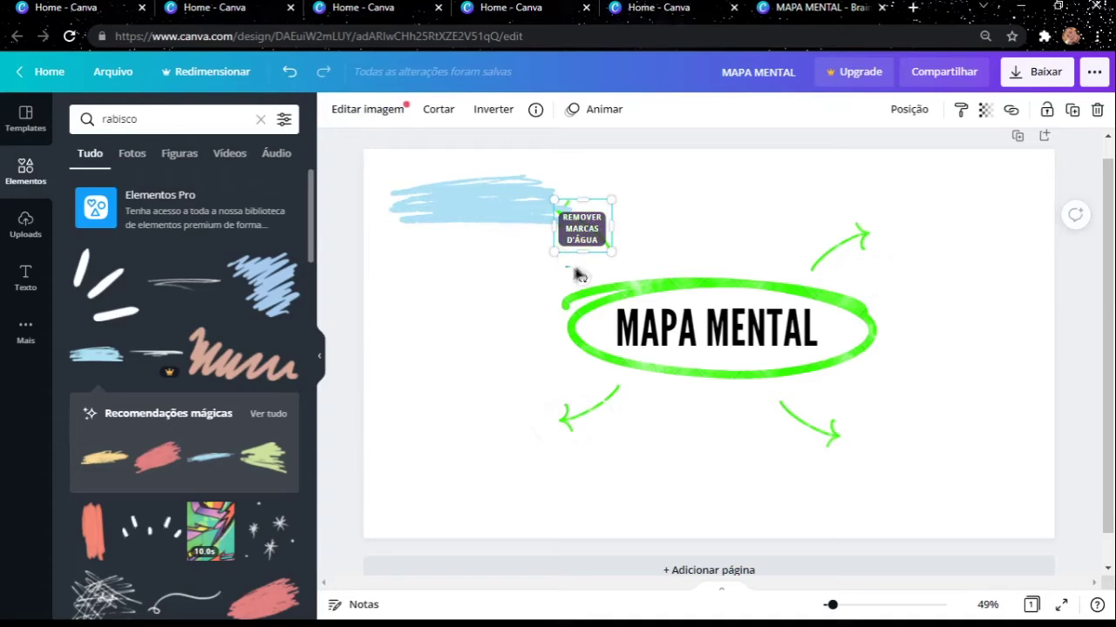
left_click_drag(584, 229, 601, 216)
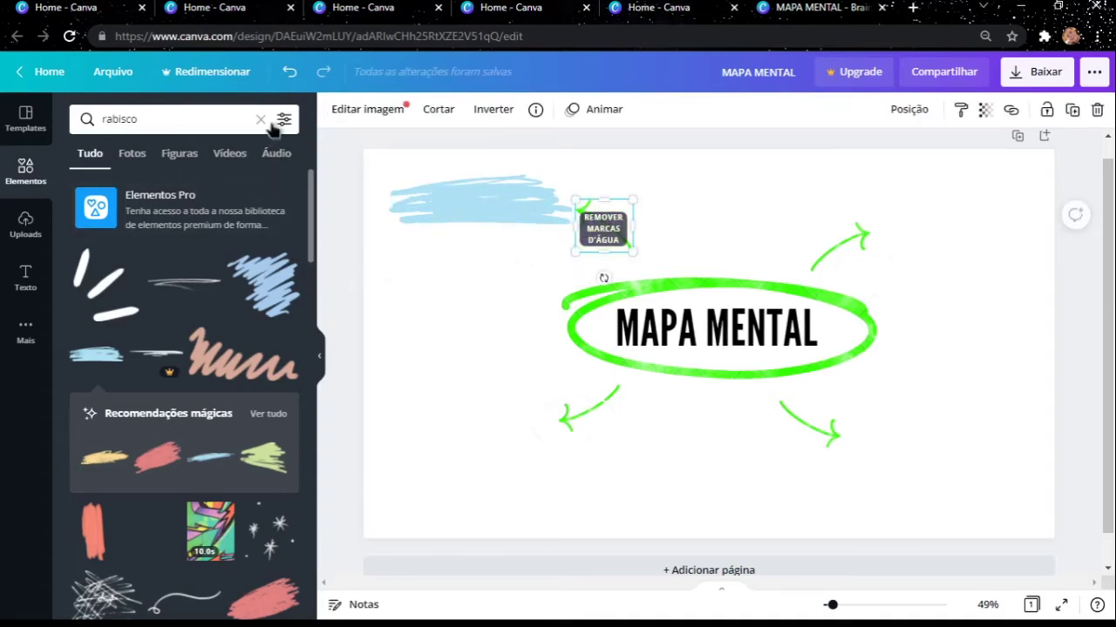
Step: Duplicate the light-blue scribble and place the copy at the tip of the lower-left arrow
left_click(480, 212)
right_click(500, 197)
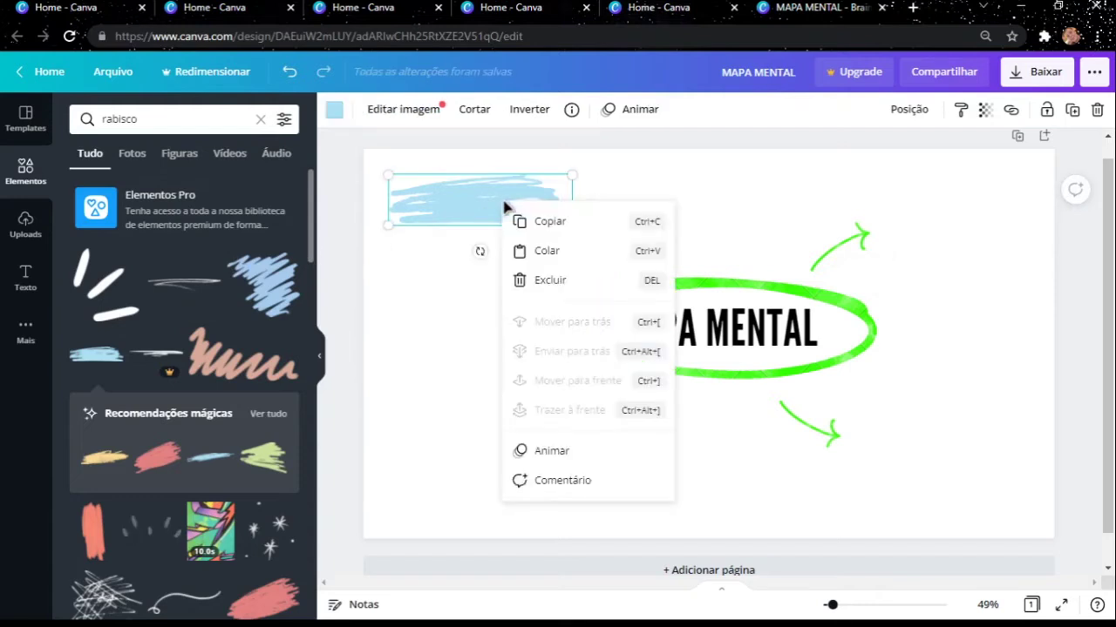
left_click(565, 247)
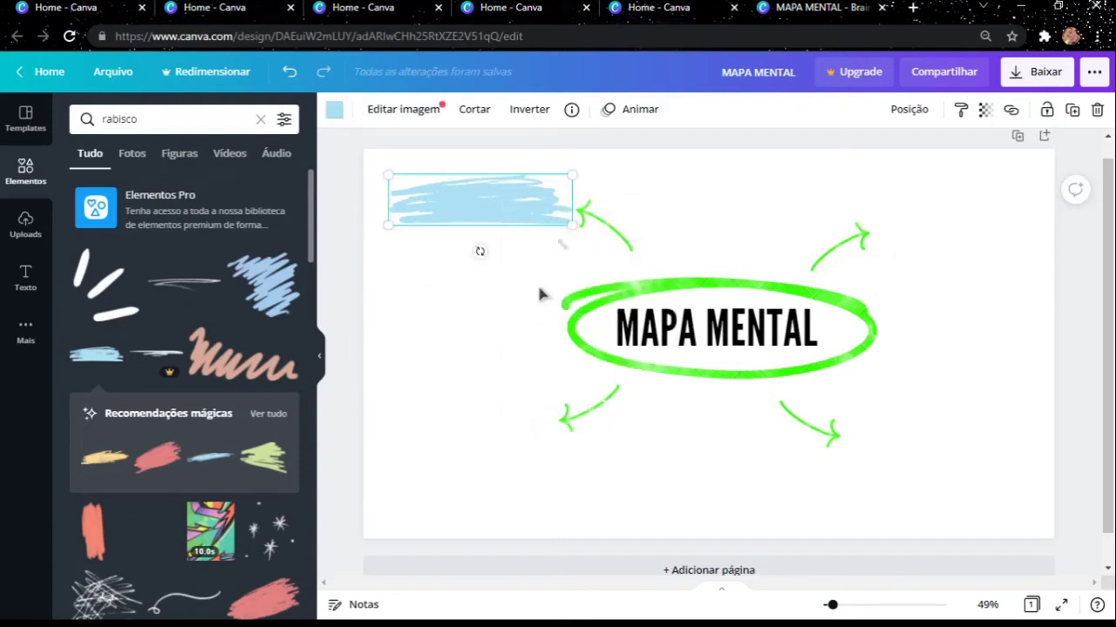
mouse_move(521, 202)
left_mouse_down()
mouse_move(505, 282)
mouse_move(511, 423)
mouse_move(500, 419)
left_mouse_up()
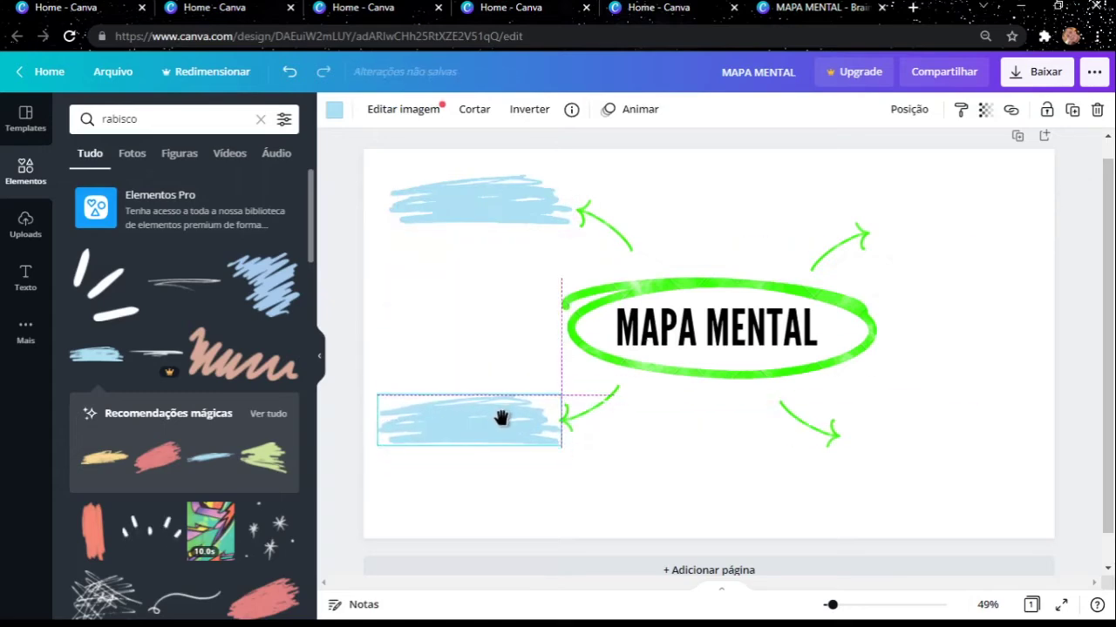
left_click(775, 229)
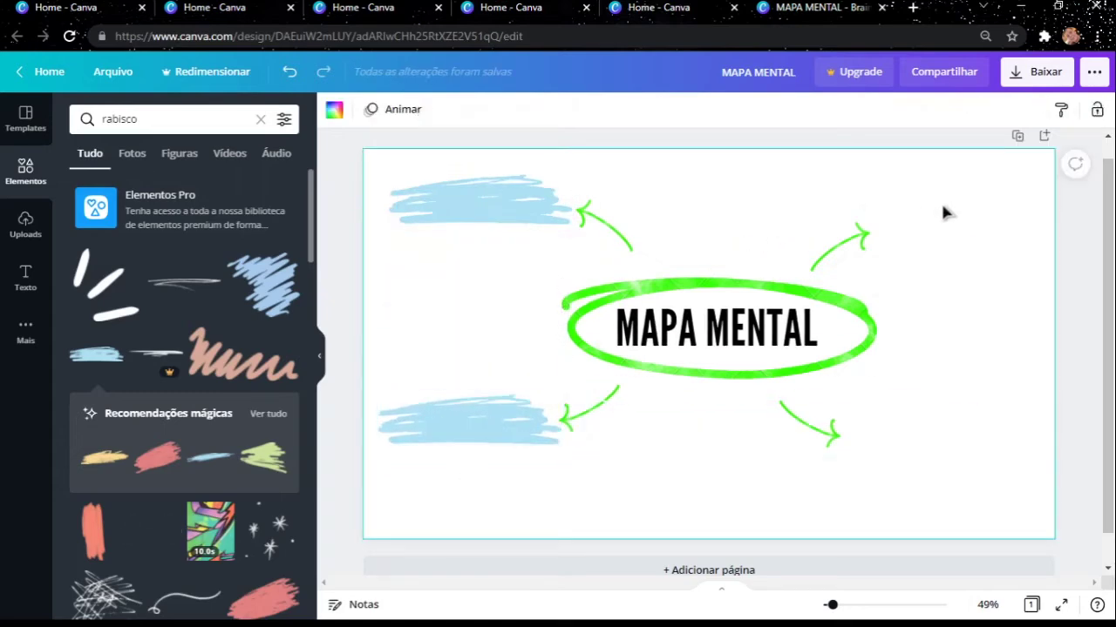
Step: Place two more copies of the light-blue scribble at the tips of the upper-right and lower-right arrows
key("Tab")
mouse_move(450, 219)
left_mouse_down()
mouse_move(828, 257)
mouse_move(971, 224)
mouse_move(950, 205)
left_mouse_up()
key("Tab")
mouse_move(496, 222)
left_mouse_down()
mouse_move(877, 361)
mouse_move(896, 418)
mouse_move(959, 418)
left_mouse_up()
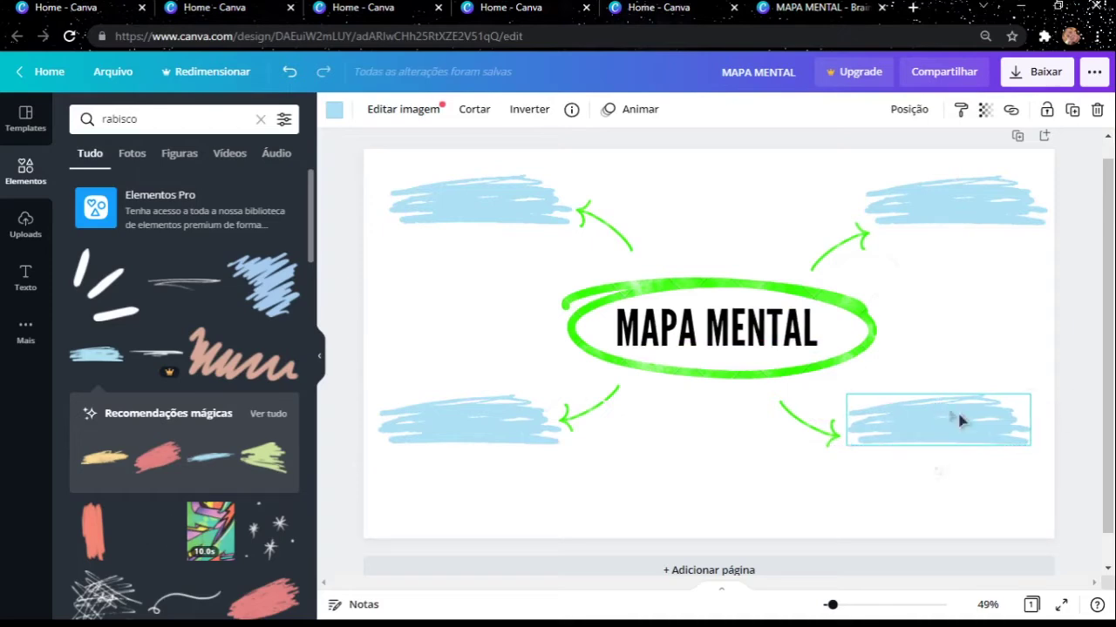
Step: Clear the element search and add the "Algodão doce" font combination to the page
left_click(259, 119)
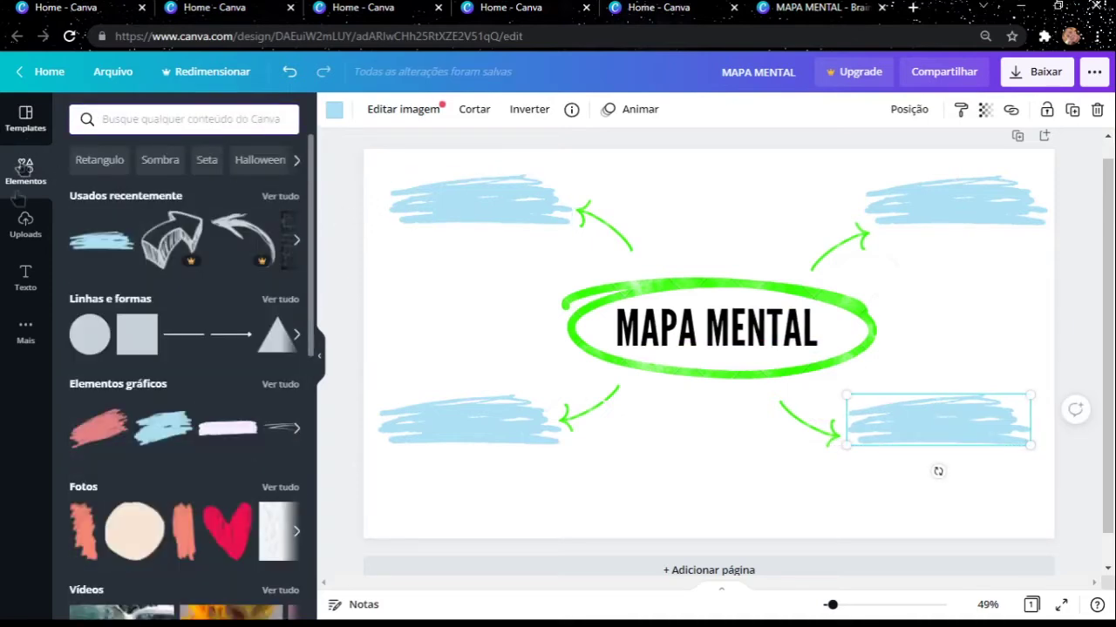
left_click(25, 277)
scroll(165, 392, "down", 1)
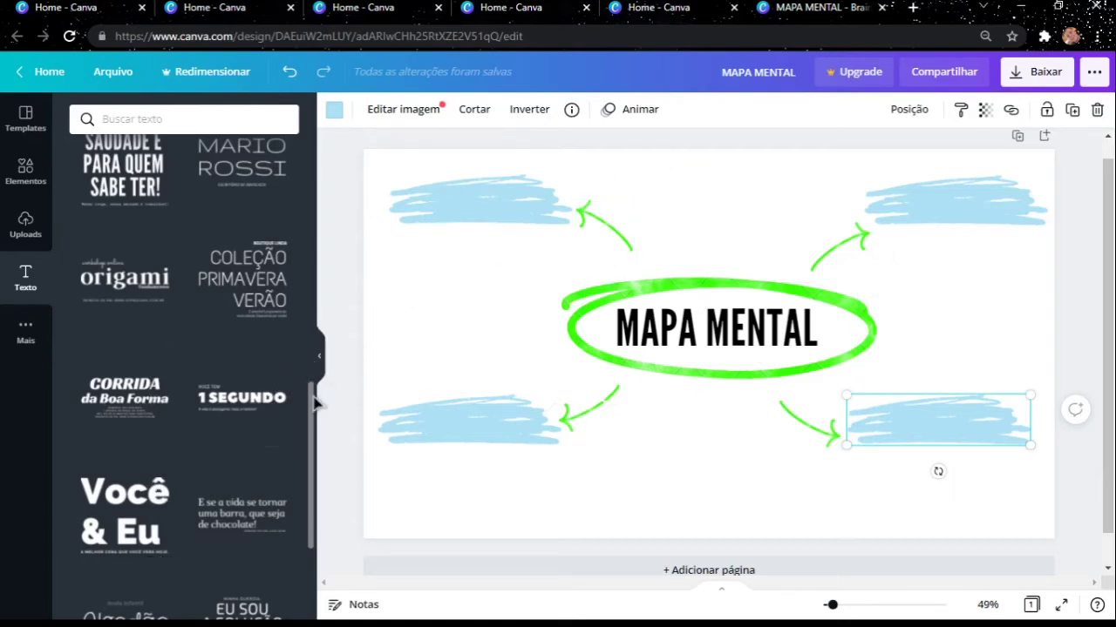
scroll(307, 435, "down", 3)
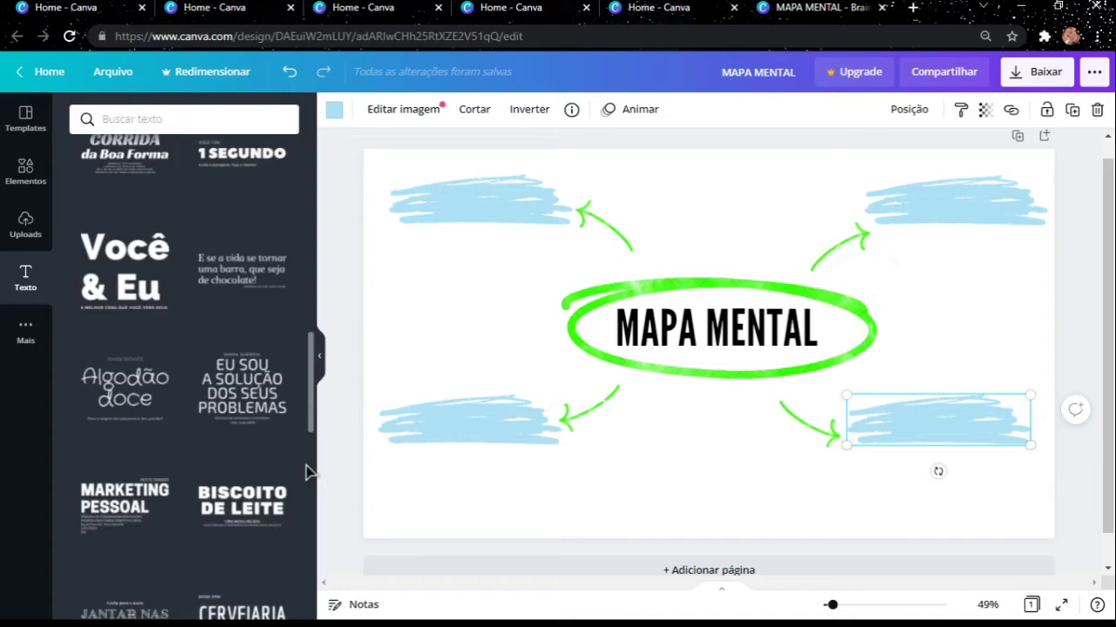
left_click(120, 410)
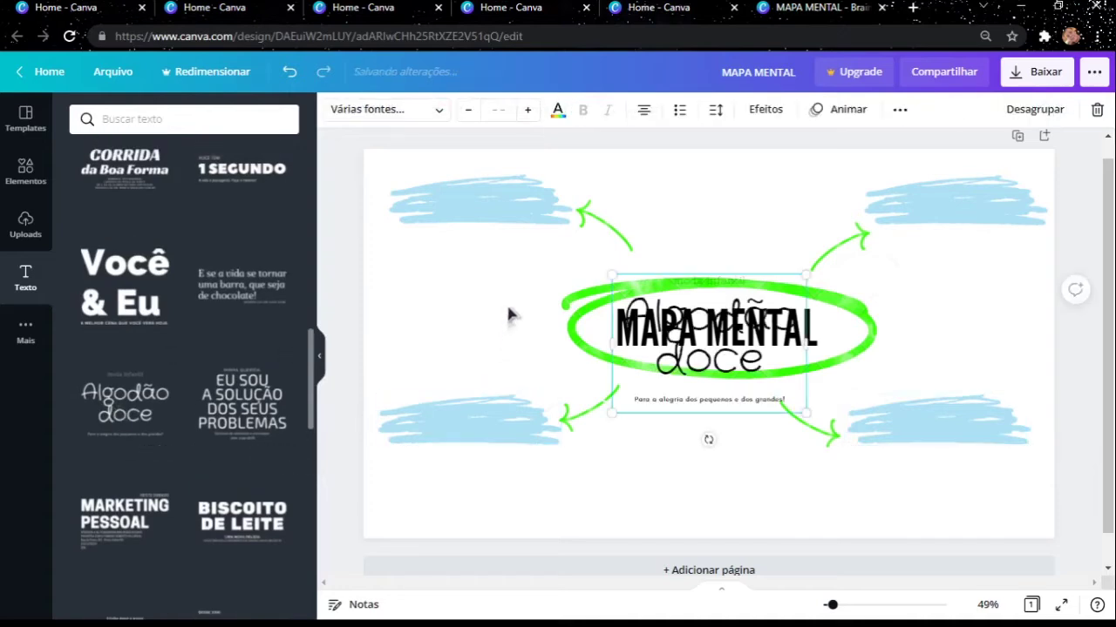